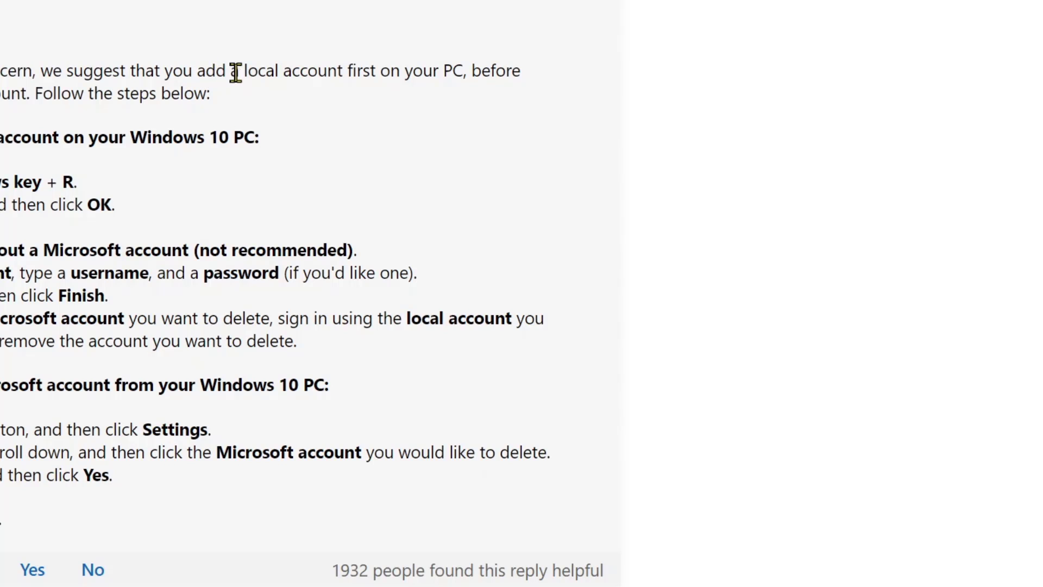
Step: Highlight the forum reply's local-account steps, then switch back to the Settings window
{"action": "left_click_drag", "start_coordinate": [244, 70], "coordinate": [348, 73]}
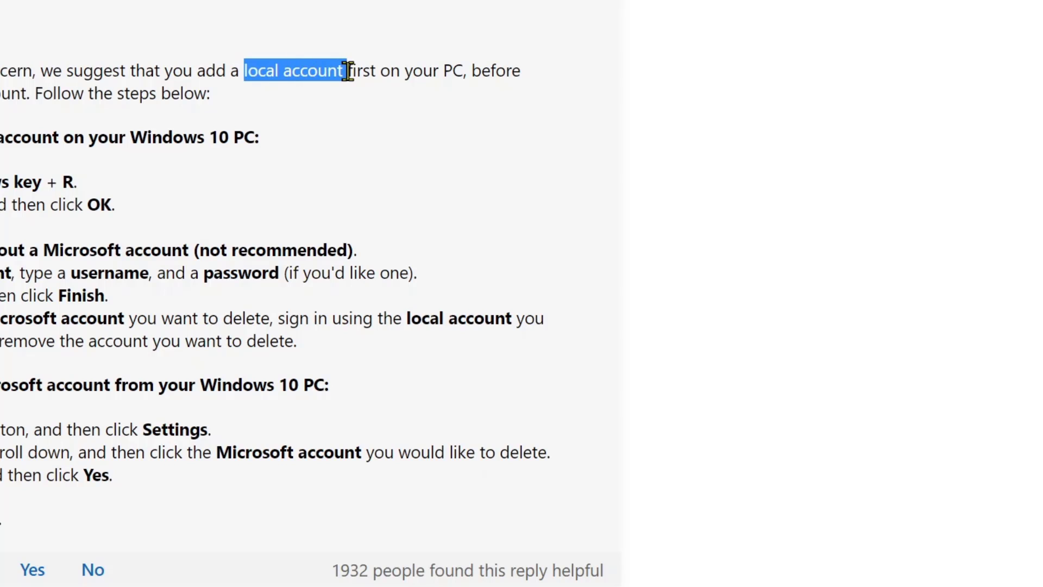
{"action": "left_click", "coordinate": [410, 77]}
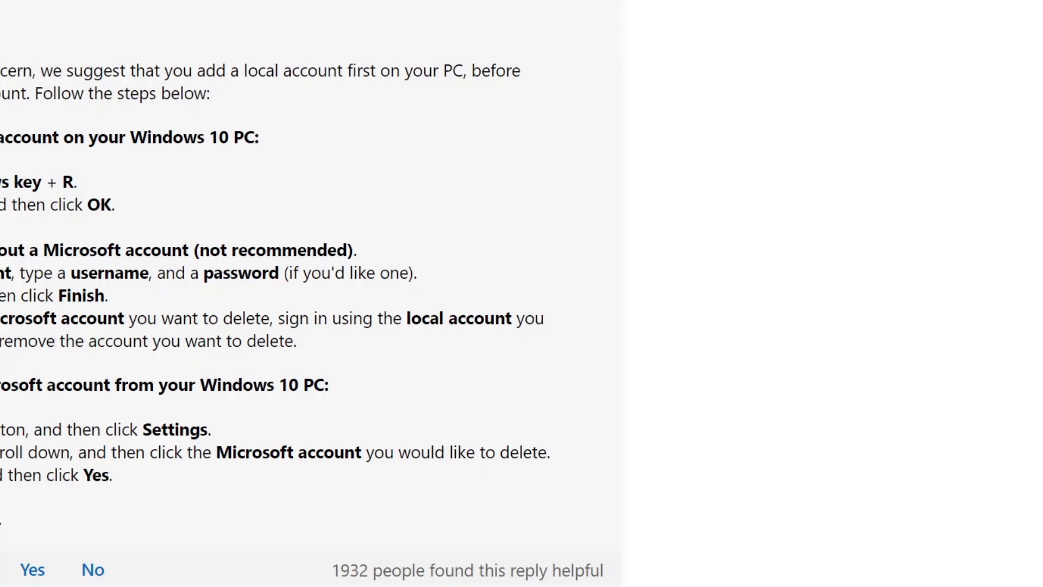
{"action": "left_click_drag", "start_coordinate": [1, 137], "coordinate": [46, 370]}
{"action": "left_click", "coordinate": [258, 324]}
{"action": "left_click", "coordinate": [501, 586]}
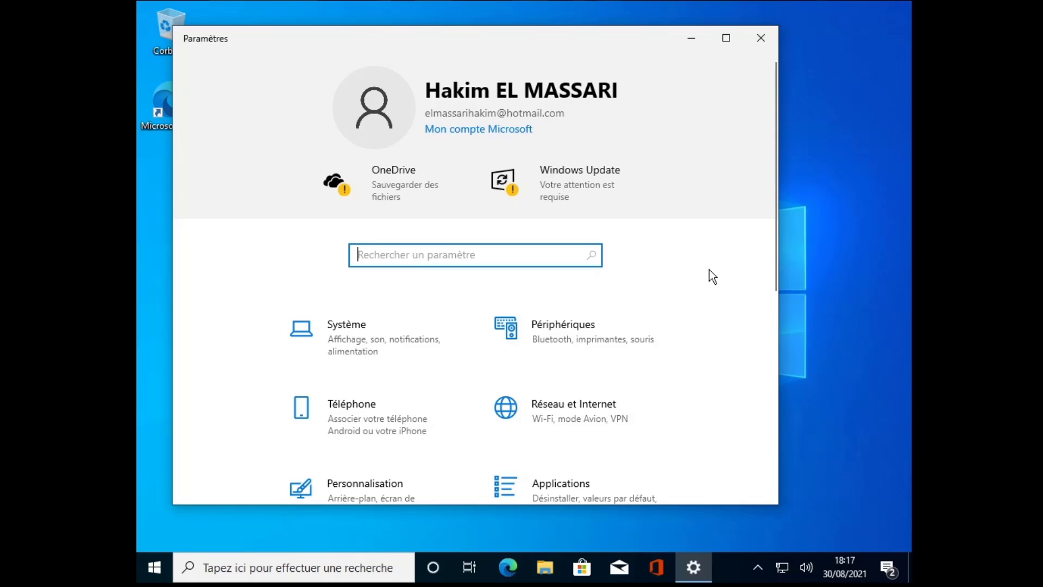
Step: Close Settings and reopen it from the Start menu
{"action": "scroll", "coordinate": [709, 270], "scroll_direction": "down", "scroll_amount": 2}
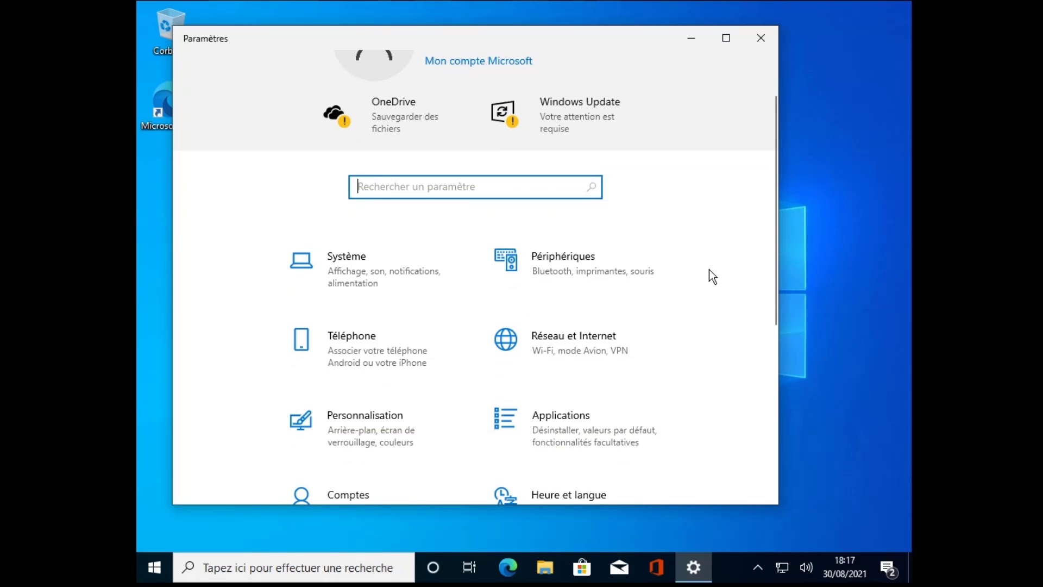
{"action": "scroll", "coordinate": [709, 269], "scroll_direction": "up", "scroll_amount": 2}
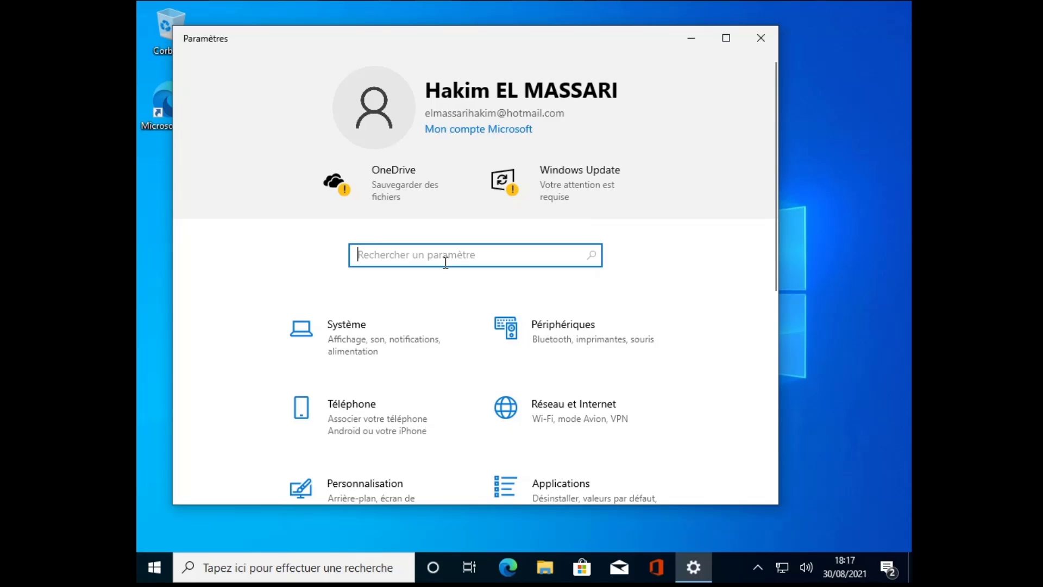
{"action": "scroll", "coordinate": [445, 268], "scroll_direction": "down", "scroll_amount": 3}
{"action": "scroll", "coordinate": [445, 268], "scroll_direction": "up", "scroll_amount": 3}
{"action": "left_click", "coordinate": [759, 38]}
{"action": "left_click", "coordinate": [154, 567]}
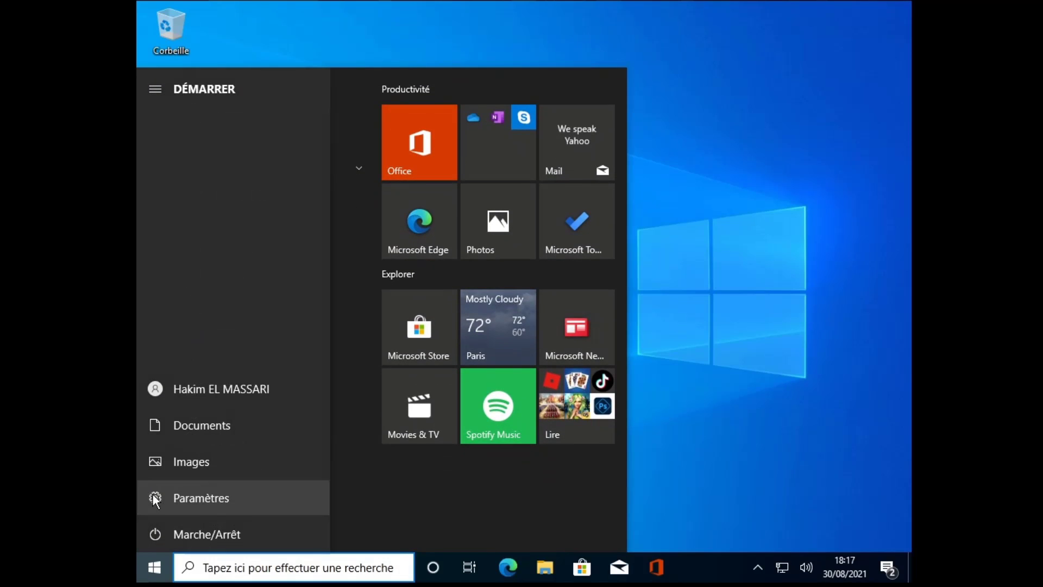
{"action": "left_click", "coordinate": [155, 498]}
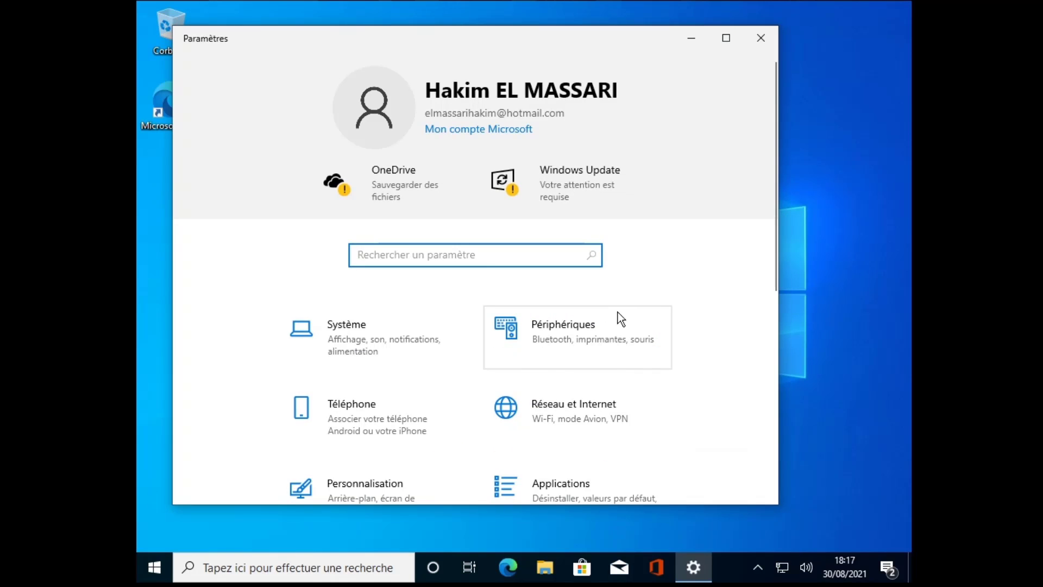
Step: Review the Comptes 'Vos informations' page, then bring up the Win+X system tools menu
{"action": "scroll", "coordinate": [618, 312], "scroll_direction": "down", "scroll_amount": 3}
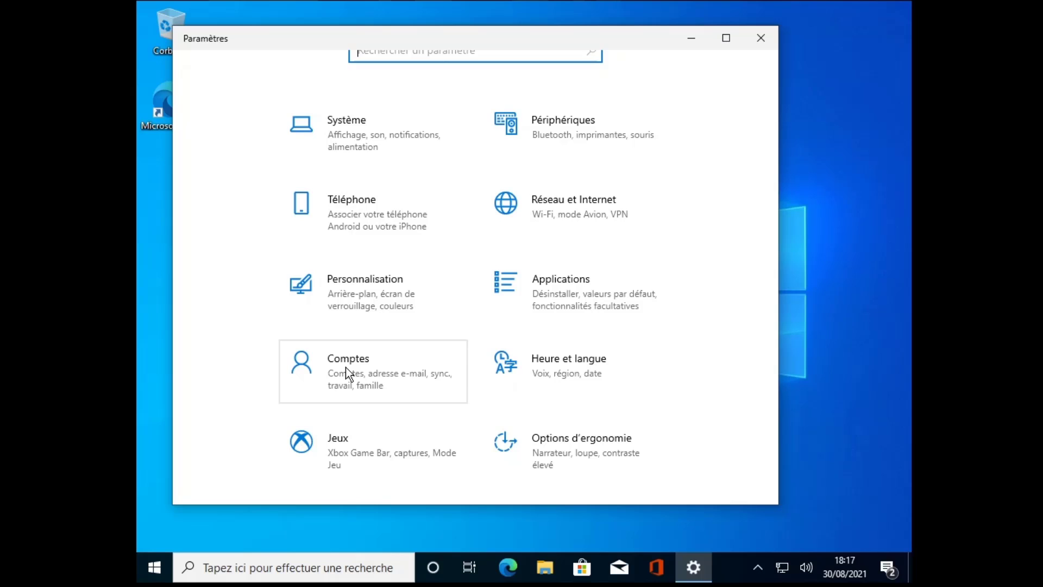
{"action": "left_click", "coordinate": [346, 368]}
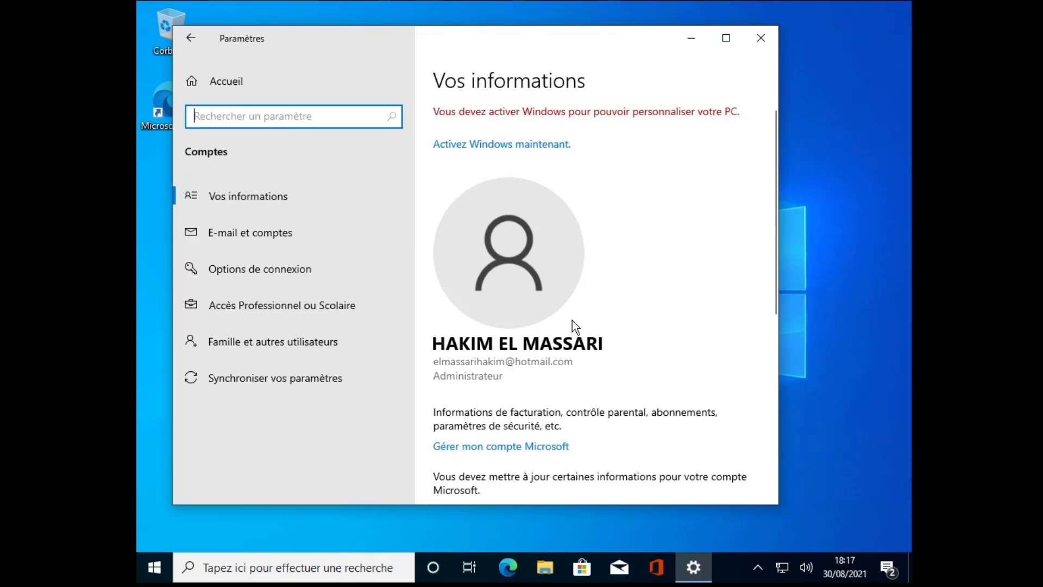
{"action": "scroll", "coordinate": [568, 344], "scroll_direction": "down", "scroll_amount": 2}
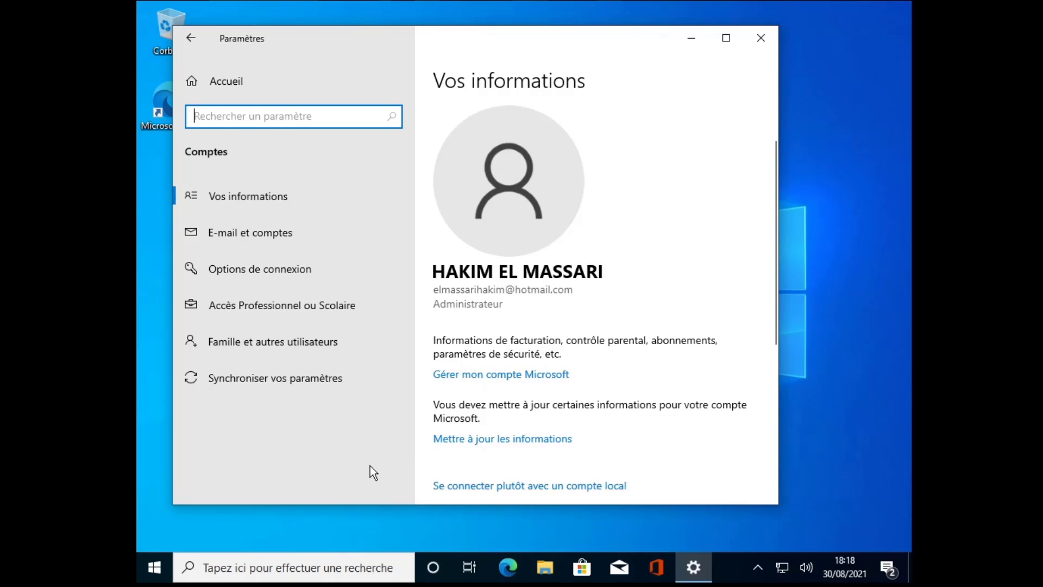
{"action": "right_click", "coordinate": [154, 567]}
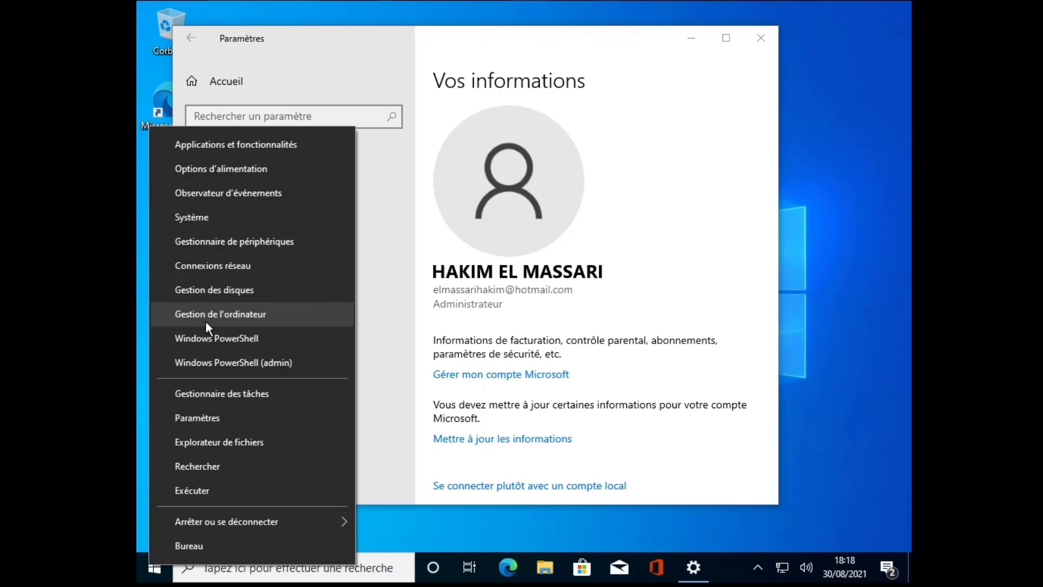
Step: Launch Gestion de l'ordinateur and open Utilisateurs et groupes locaux > Utilisateurs
{"action": "left_click", "coordinate": [230, 316]}
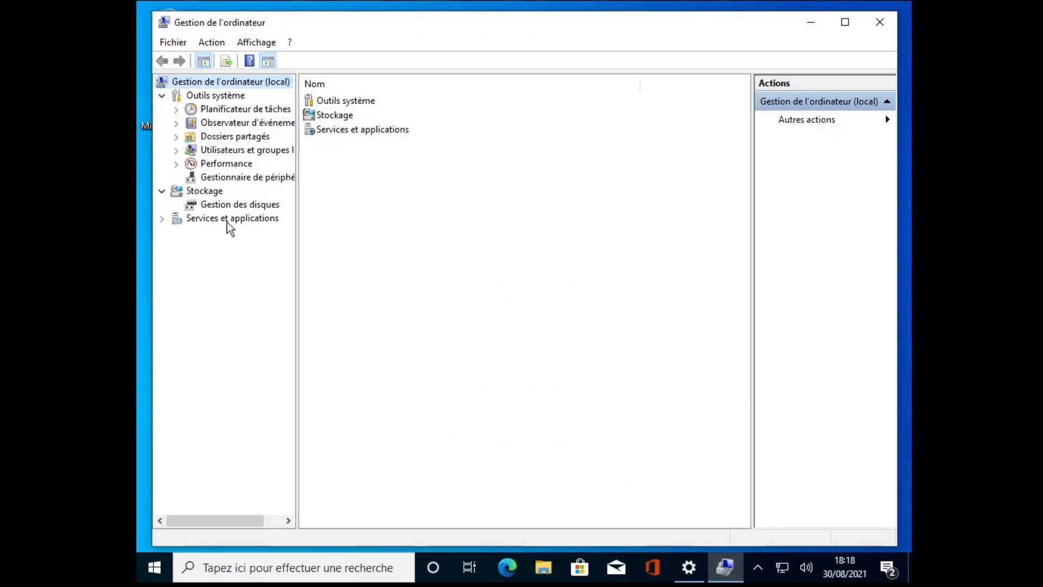
{"action": "left_click", "coordinate": [215, 152]}
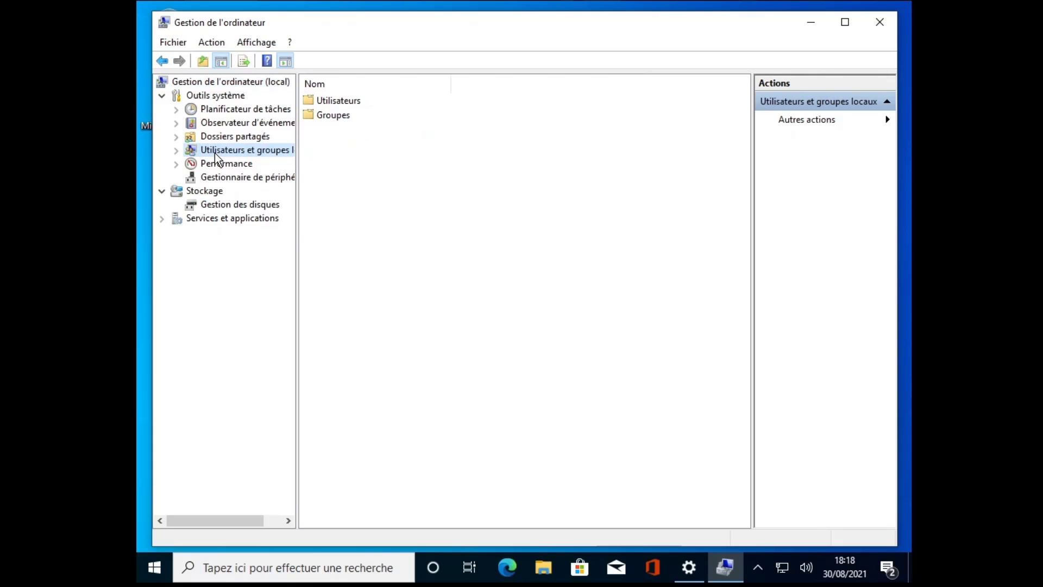
{"action": "double_click", "coordinate": [336, 103]}
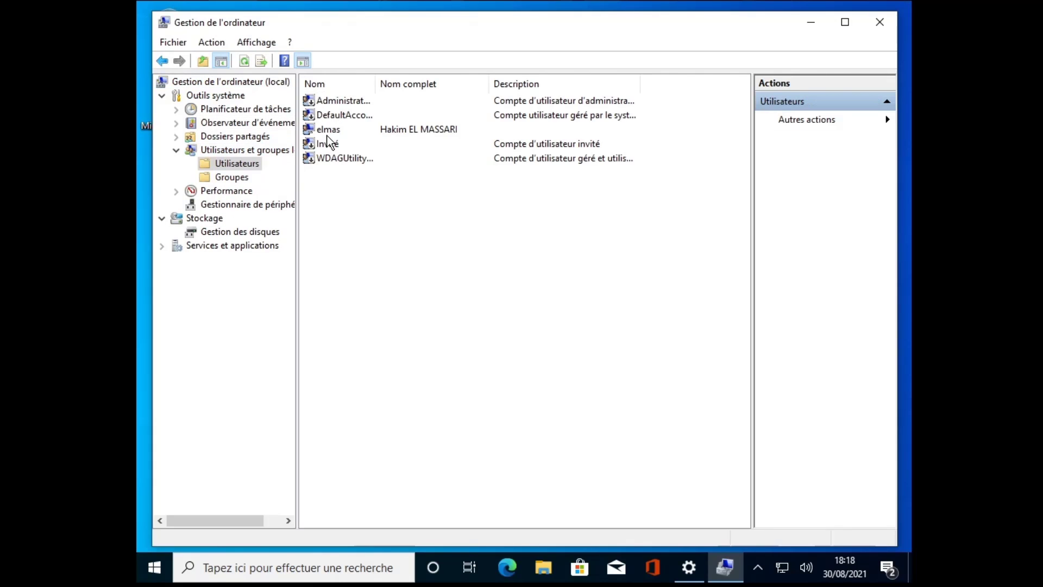
Step: Attempt to delete the signed-in user's account, then decline so it stays listed
{"action": "left_click", "coordinate": [330, 133]}
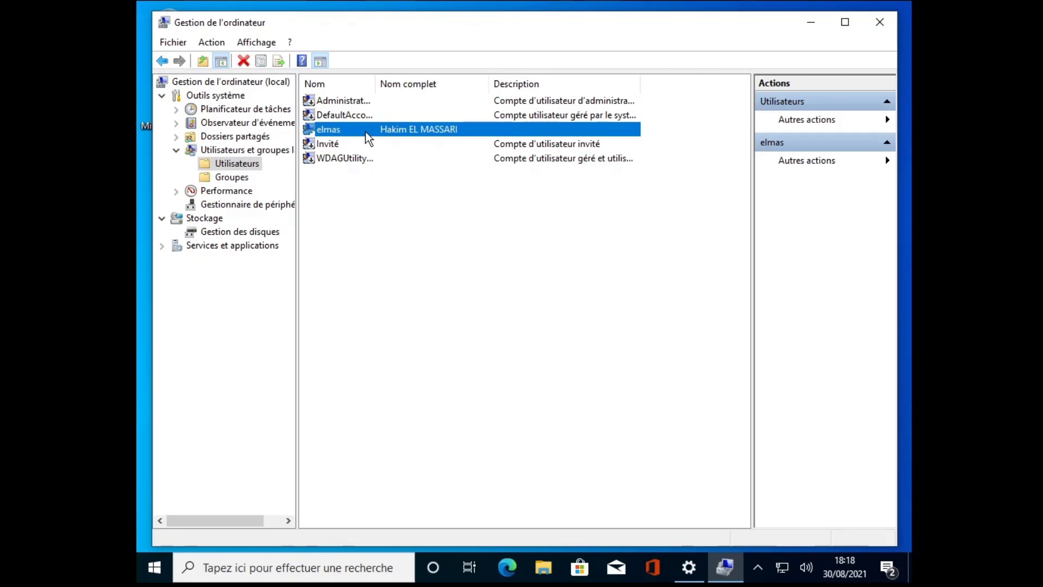
{"action": "right_click", "coordinate": [328, 129]}
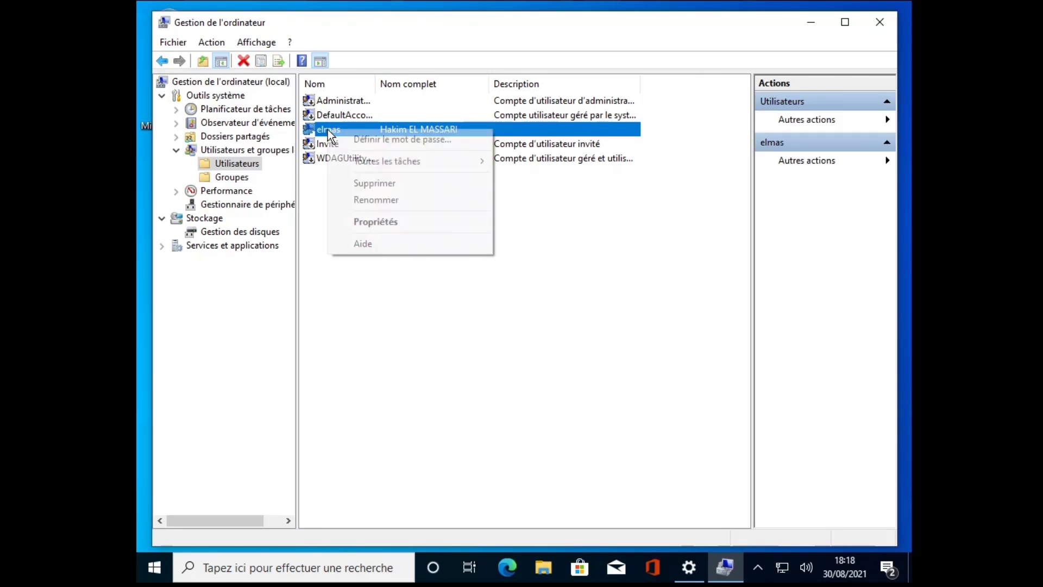
{"action": "left_click", "coordinate": [372, 184]}
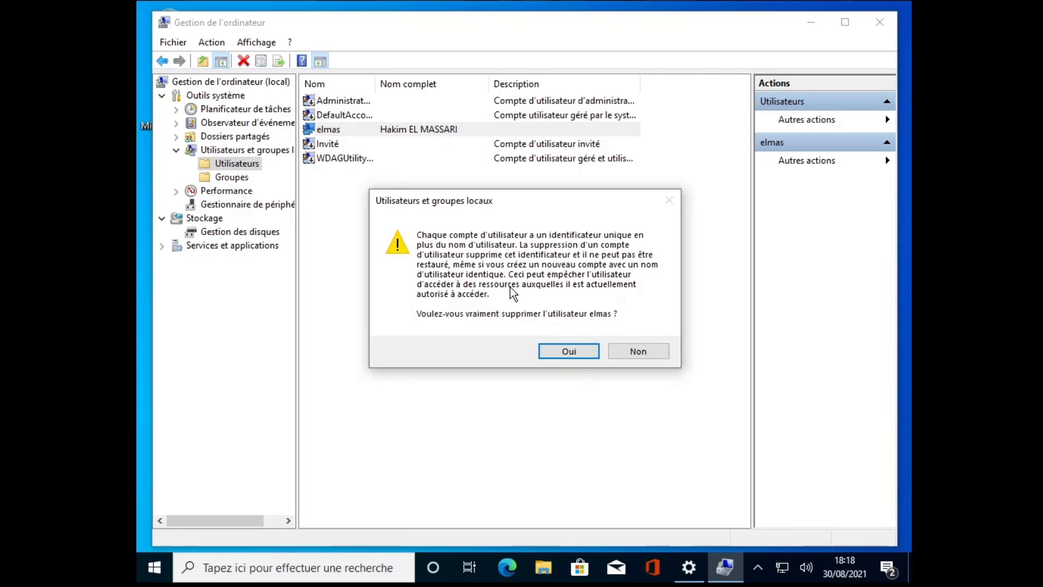
{"action": "left_click", "coordinate": [565, 352]}
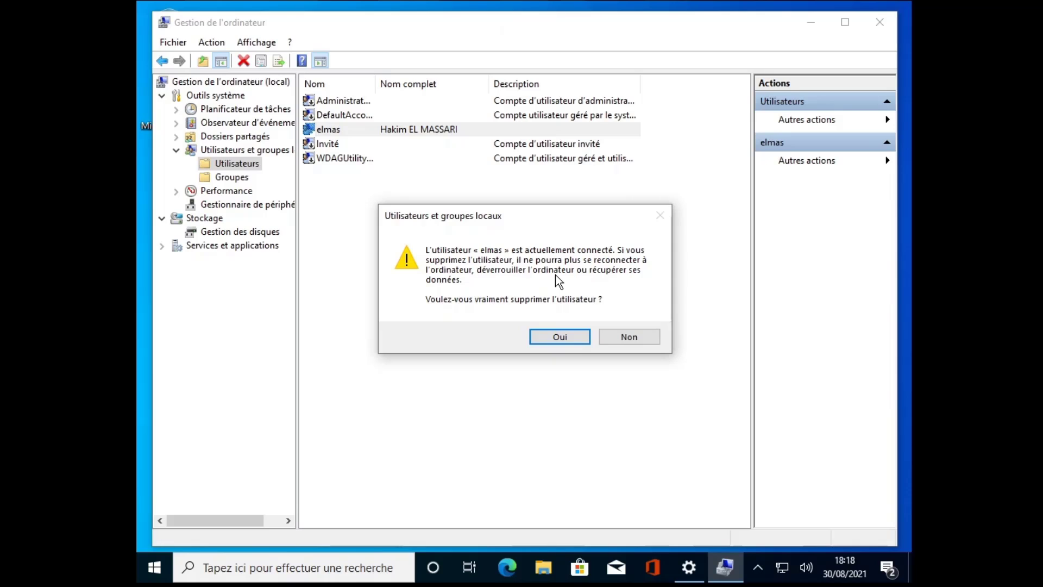
{"action": "left_click", "coordinate": [631, 338]}
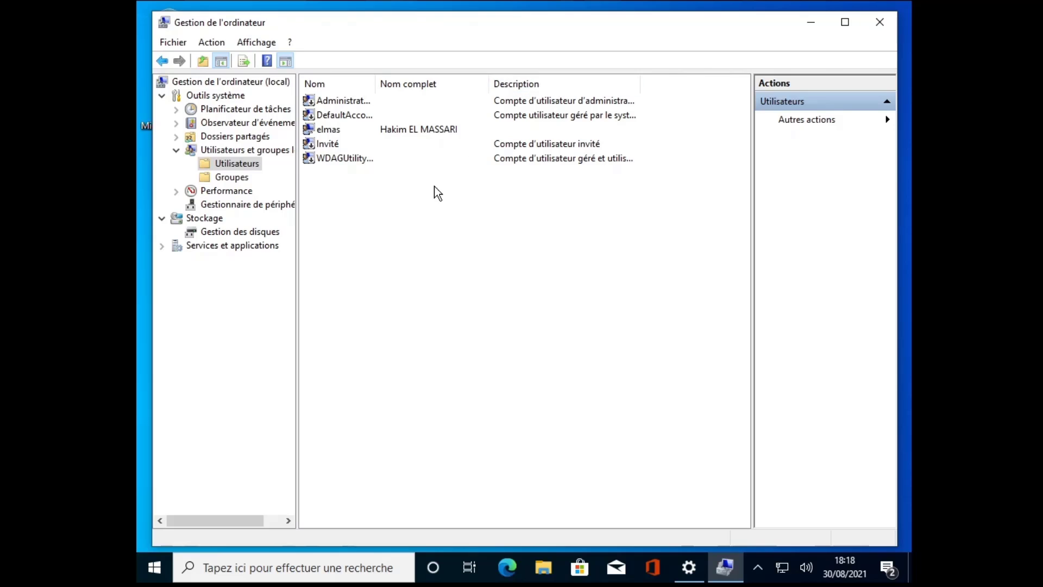
Step: Close Computer Management and choose 'Se connecter plutôt avec un compte local' on Vos informations
{"action": "left_click", "coordinate": [869, 17]}
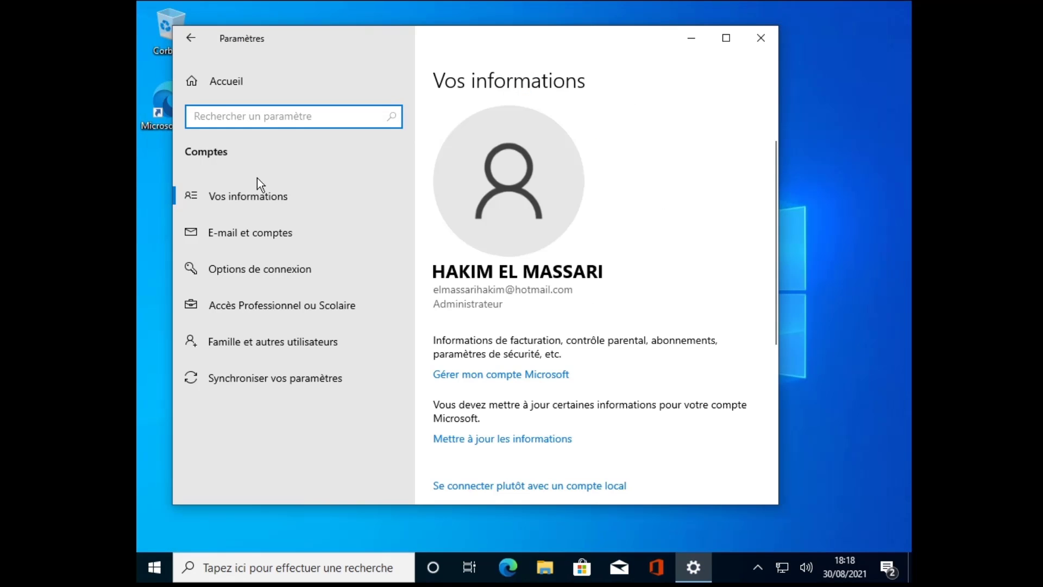
{"action": "left_click", "coordinate": [233, 195]}
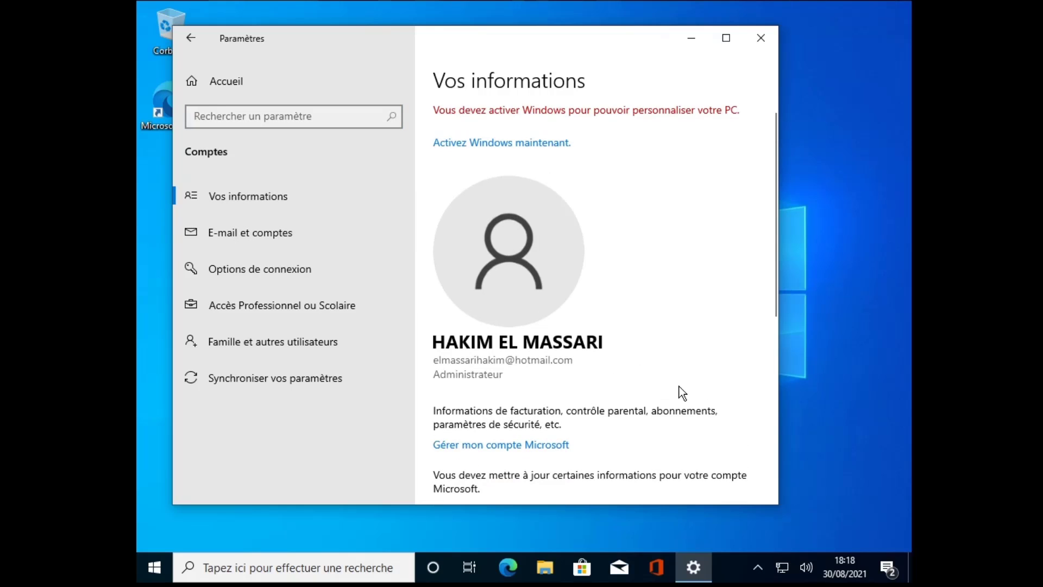
{"action": "scroll", "coordinate": [682, 392], "scroll_direction": "down", "scroll_amount": 1}
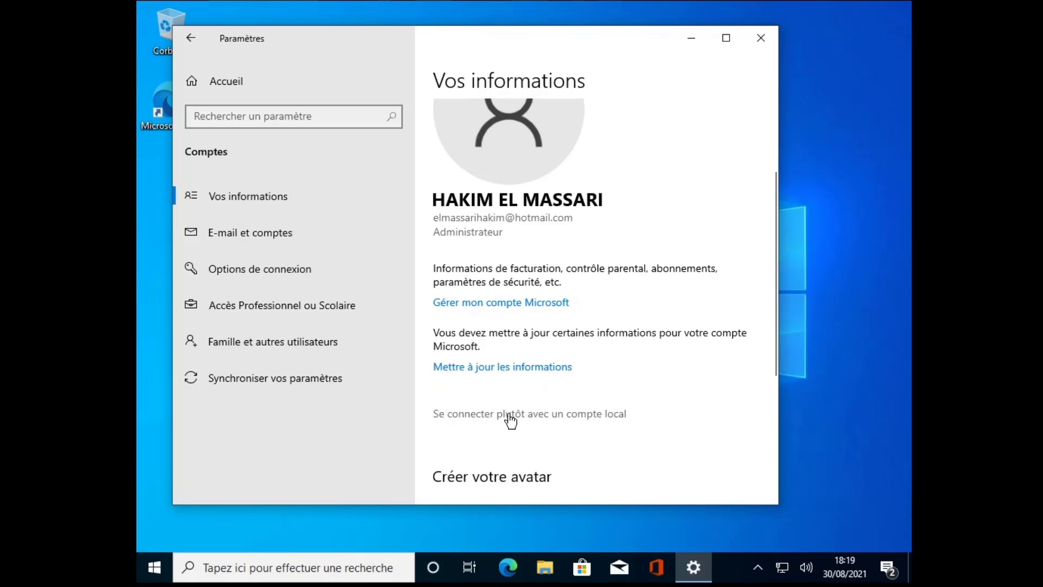
{"action": "left_click", "coordinate": [545, 418]}
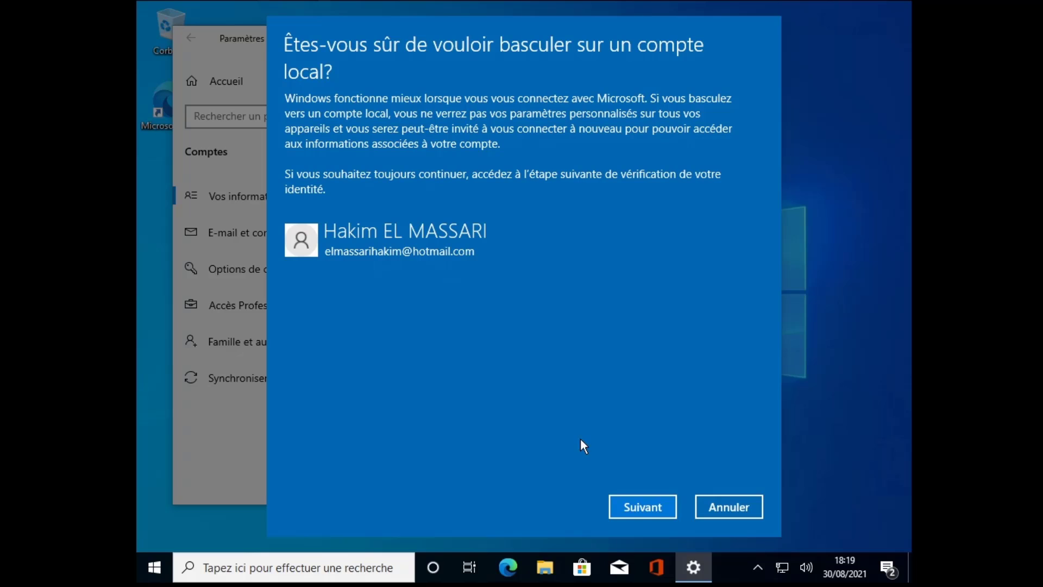
Step: Verify with the current password and set the local username to 'PC DELL', then continue
{"action": "left_click", "coordinate": [645, 510]}
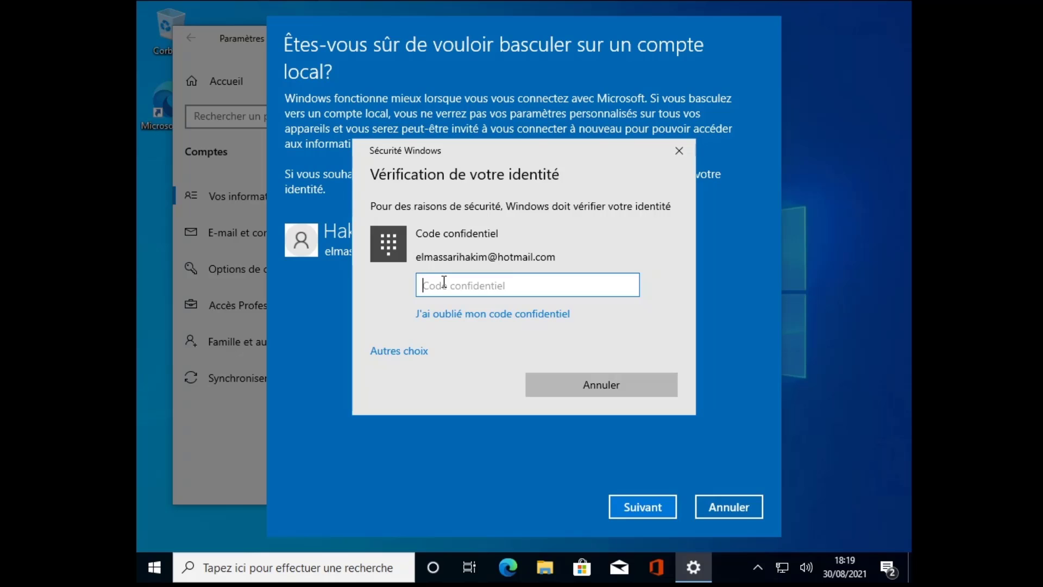
{"action": "type", "text": "••••"}
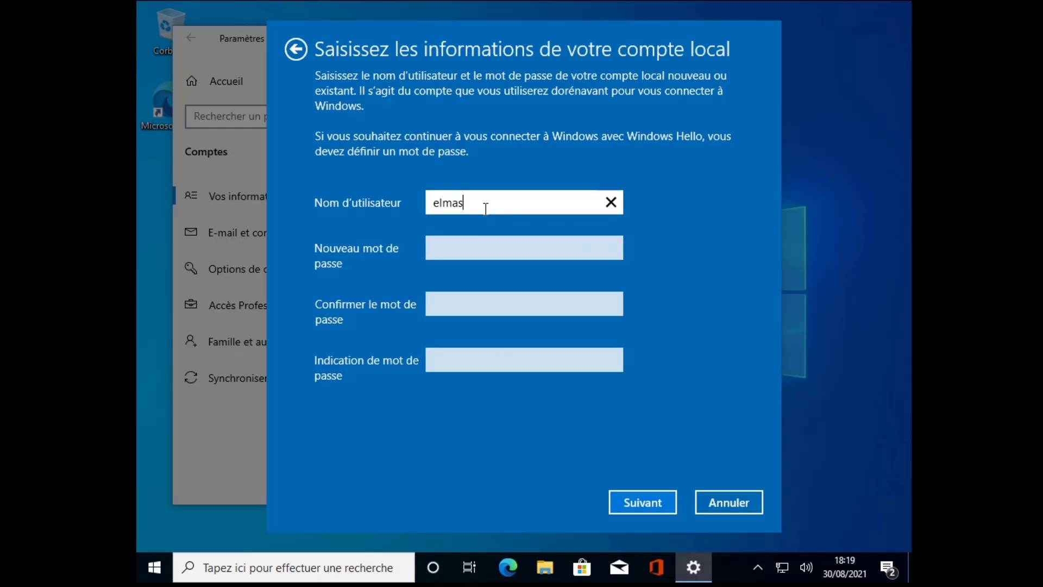
{"action": "left_click_drag", "start_coordinate": [484, 210], "coordinate": [413, 209]}
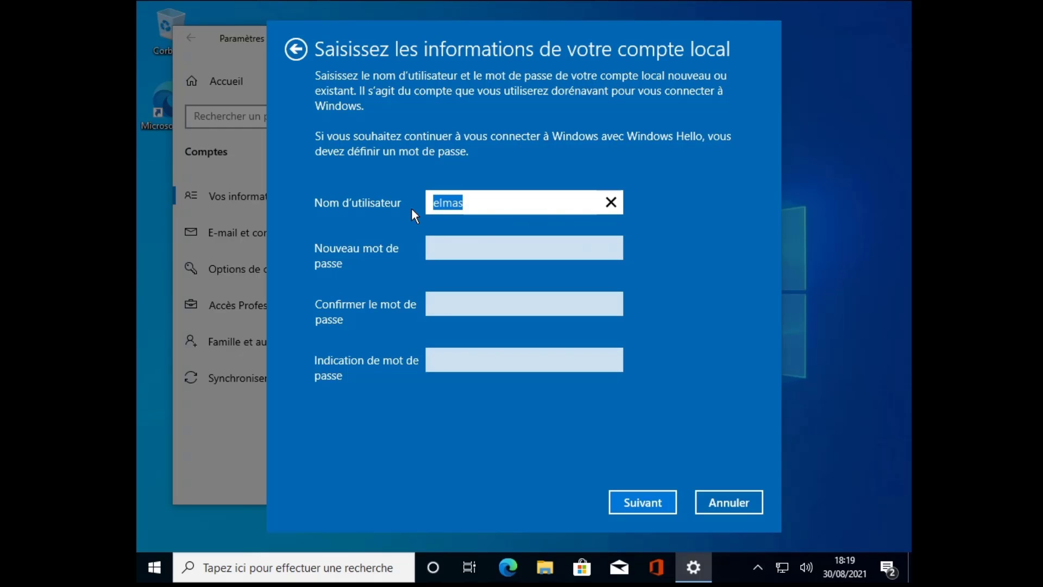
{"action": "type", "text": "PC DELL"}
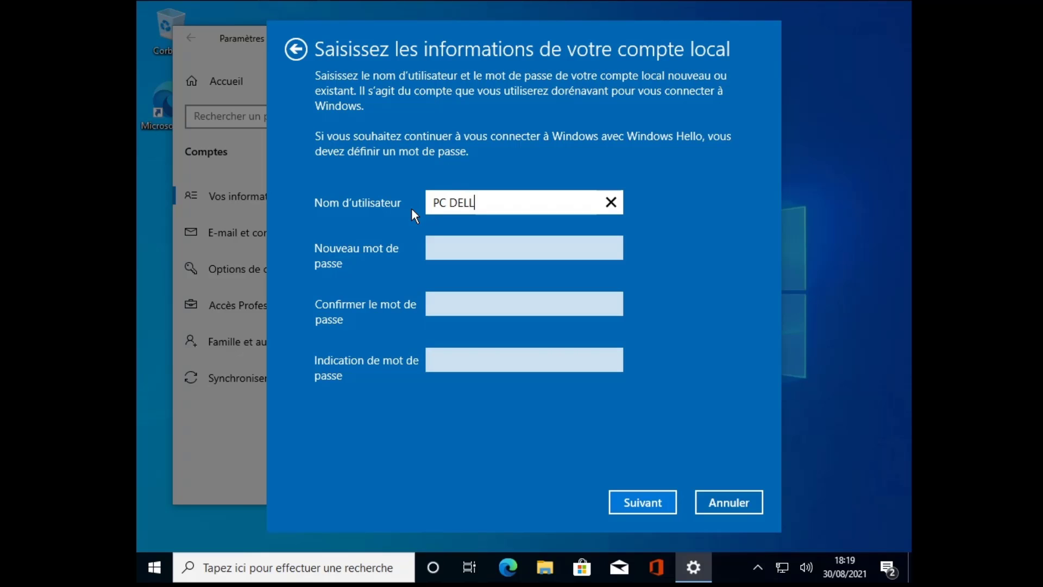
{"action": "left_click", "coordinate": [468, 249]}
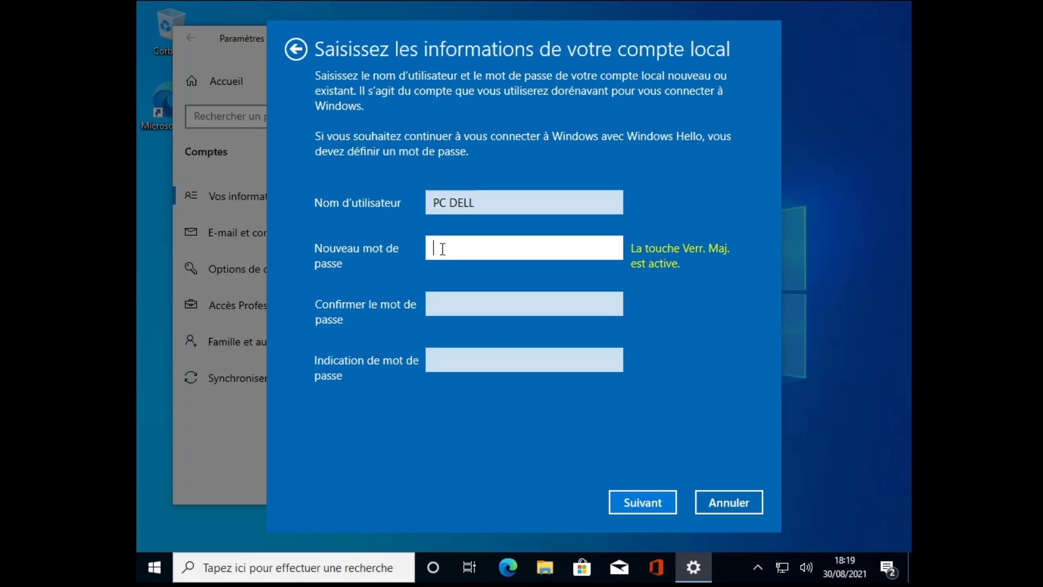
{"action": "left_click", "coordinate": [442, 301]}
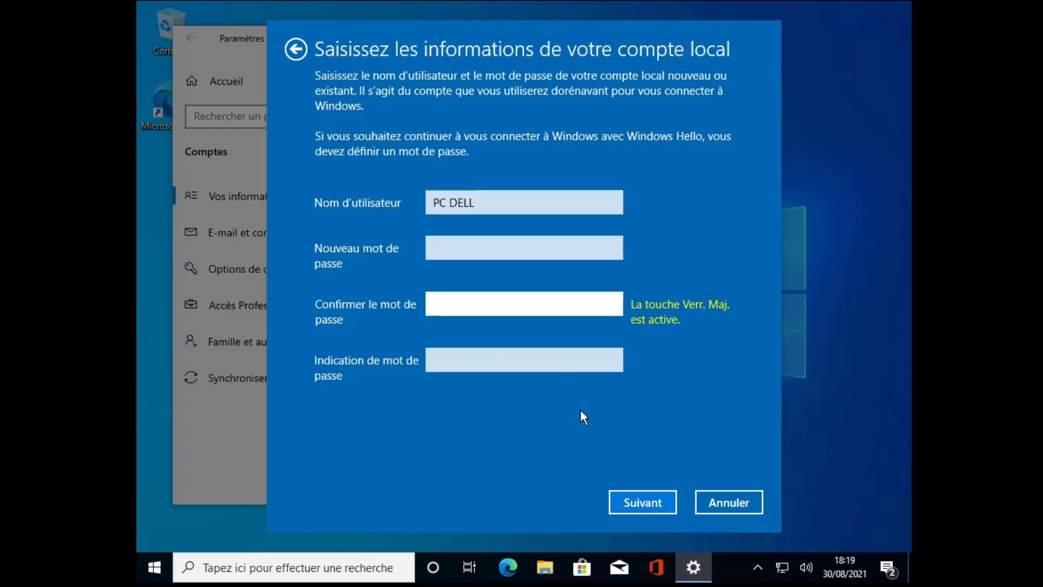
{"action": "left_click", "coordinate": [641, 503]}
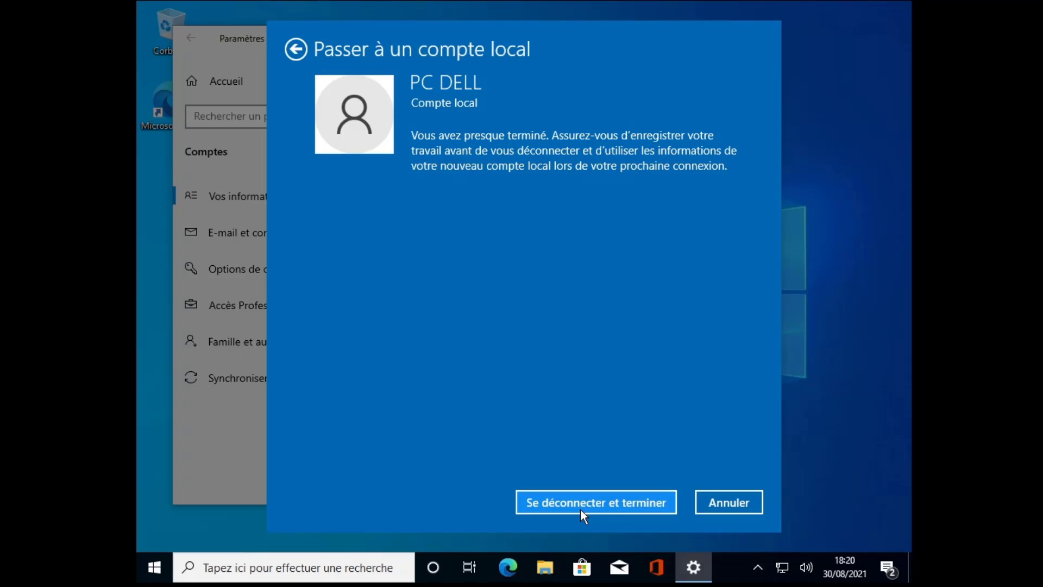
Step: Sign out to finish the switch and sign back in as PC DELL
{"action": "left_click", "coordinate": [611, 509]}
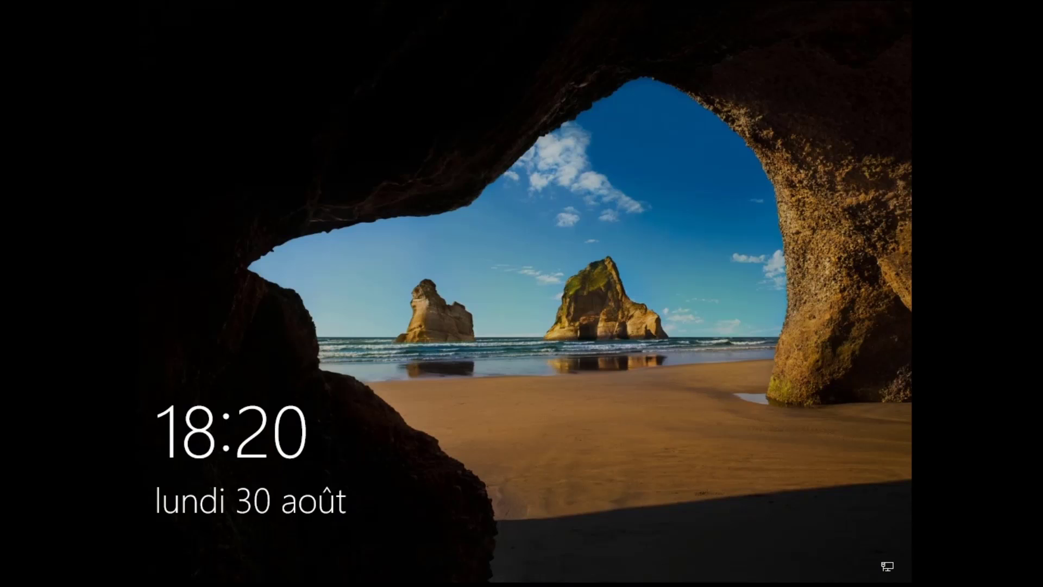
{"action": "left_click", "coordinate": [480, 389]}
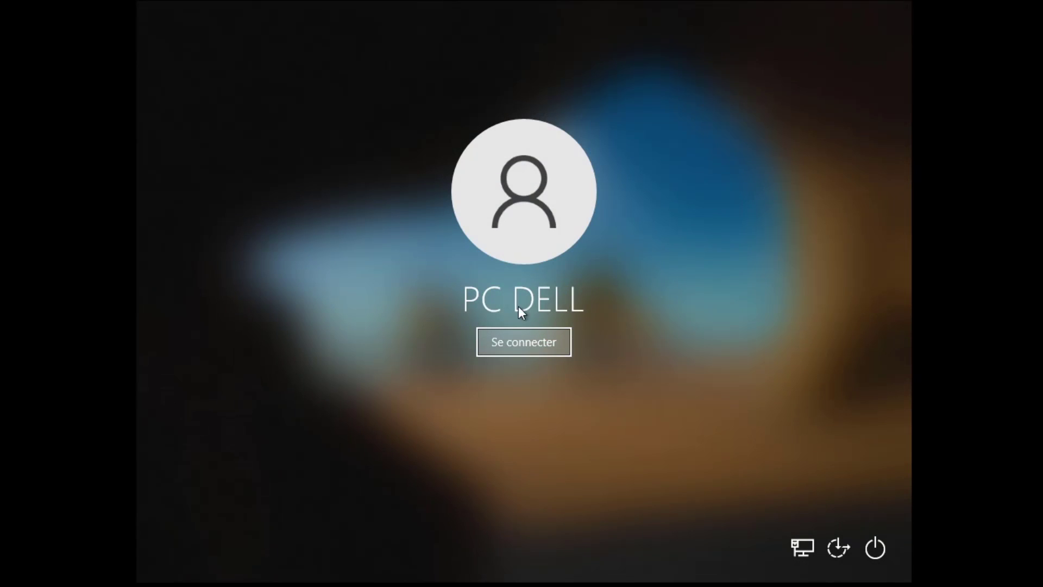
{"action": "left_click", "coordinate": [523, 342]}
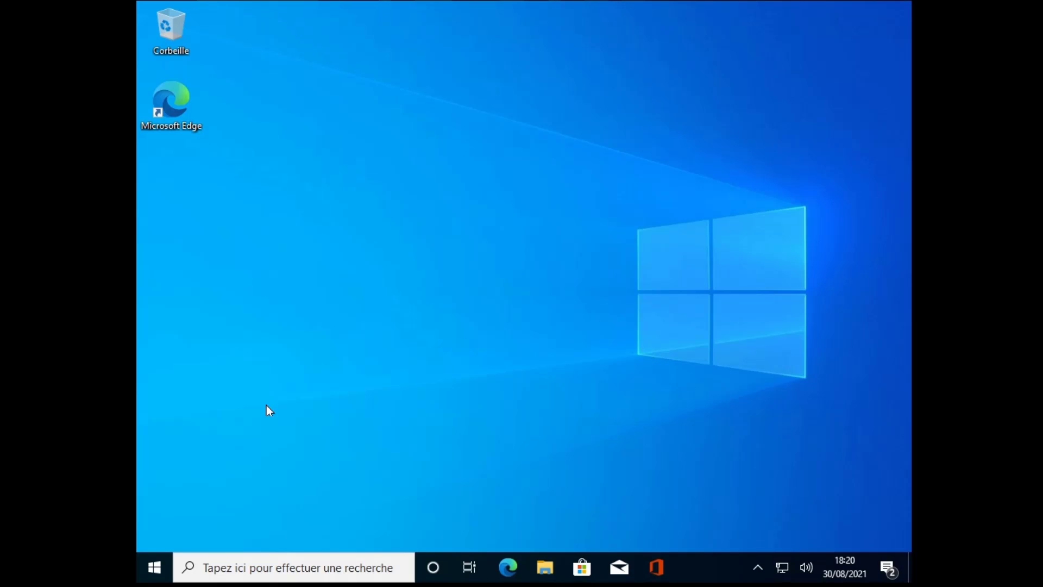
Step: Reopen Settings from the Start menu to see PC DELL as a Compte local
{"action": "right_click", "coordinate": [154, 567]}
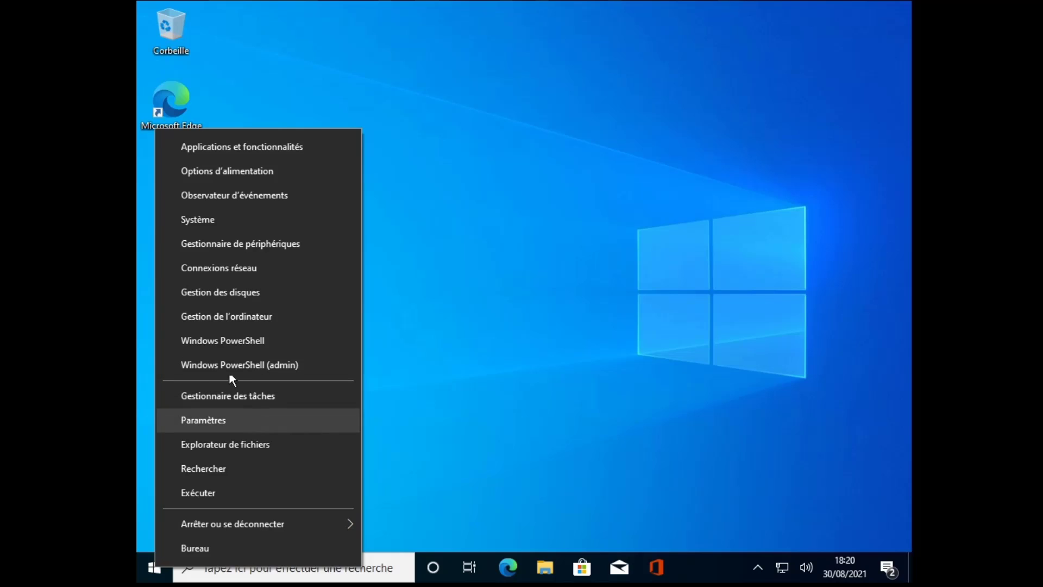
{"action": "left_click", "coordinate": [143, 566]}
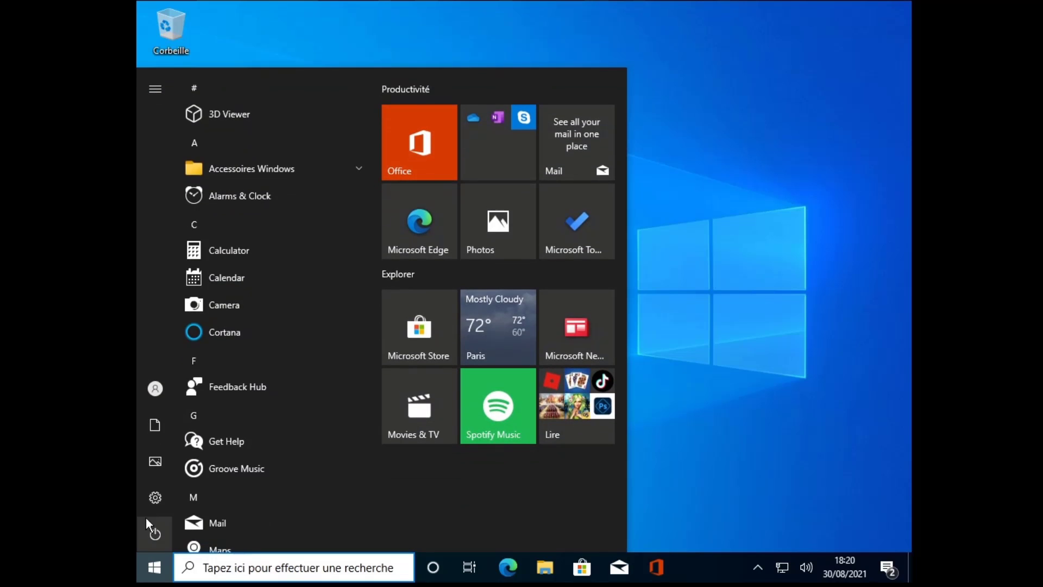
{"action": "left_click", "coordinate": [152, 509]}
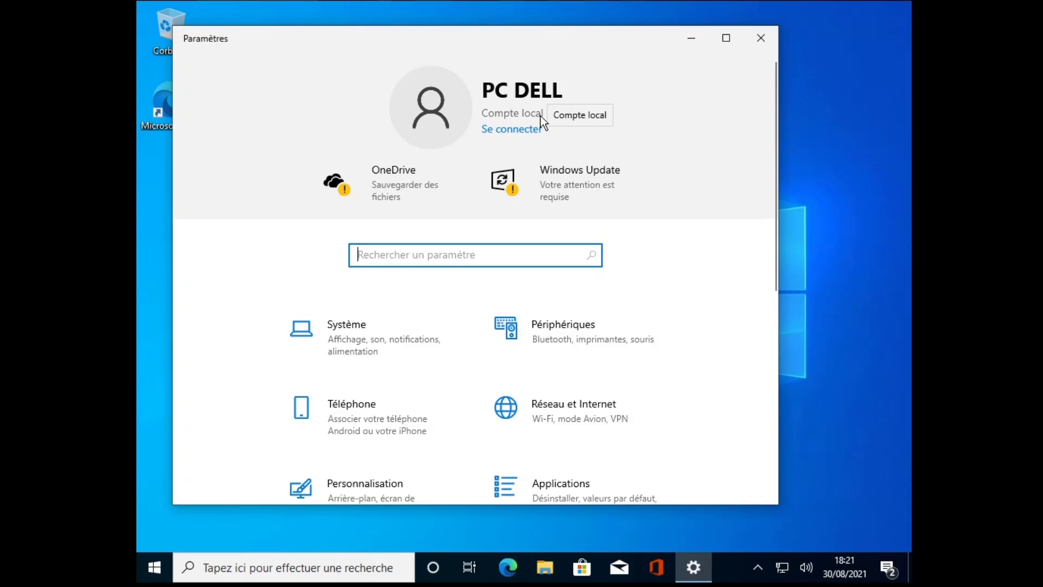
Step: Open Comptes and review PC DELL's Vos informations page showing local Administrateur rights
{"action": "scroll", "coordinate": [387, 379], "scroll_direction": "down", "scroll_amount": 4}
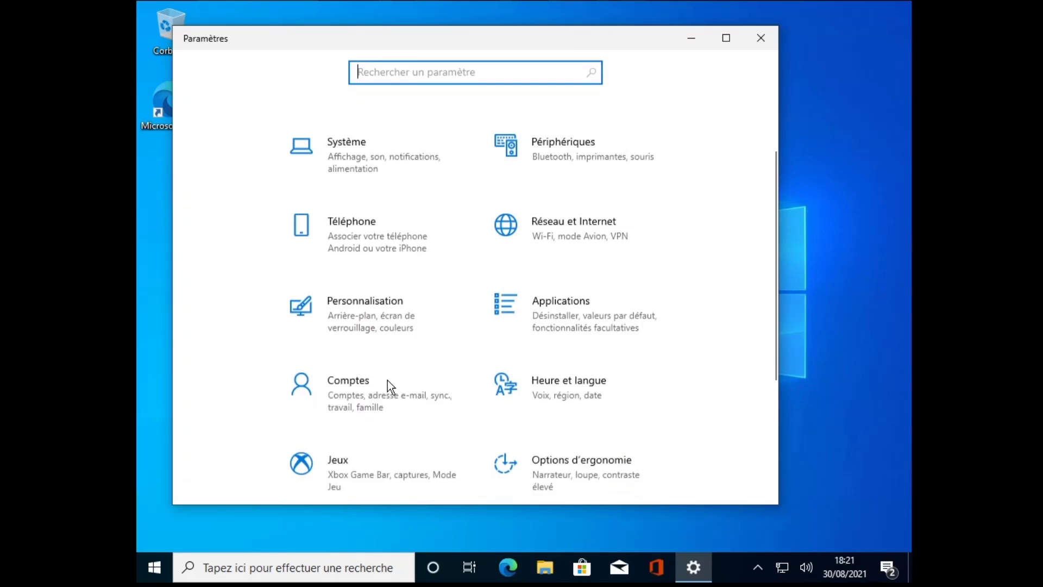
{"action": "left_click", "coordinate": [337, 359]}
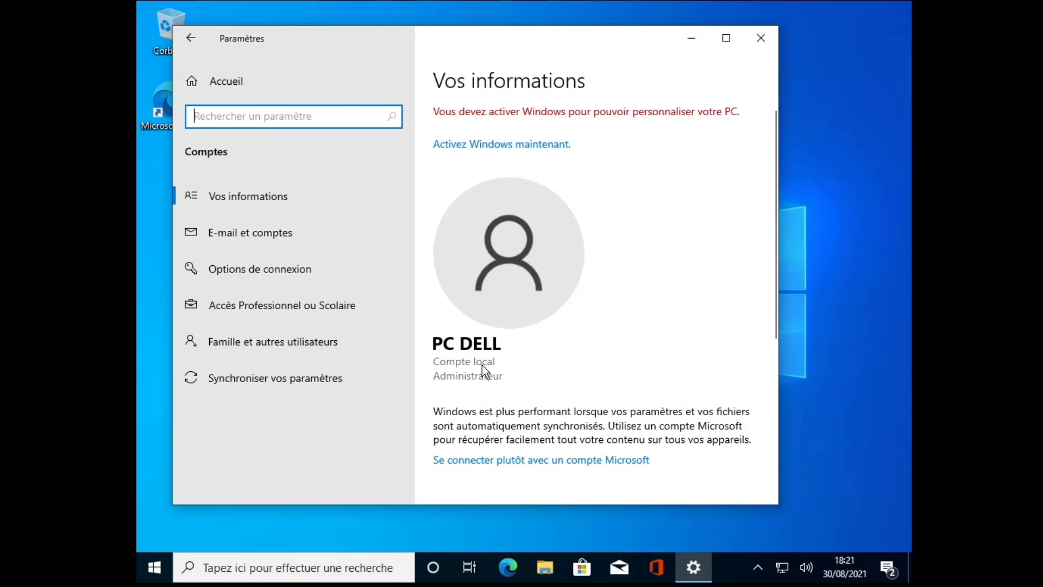
{"action": "scroll", "coordinate": [483, 369], "scroll_direction": "down", "scroll_amount": 3}
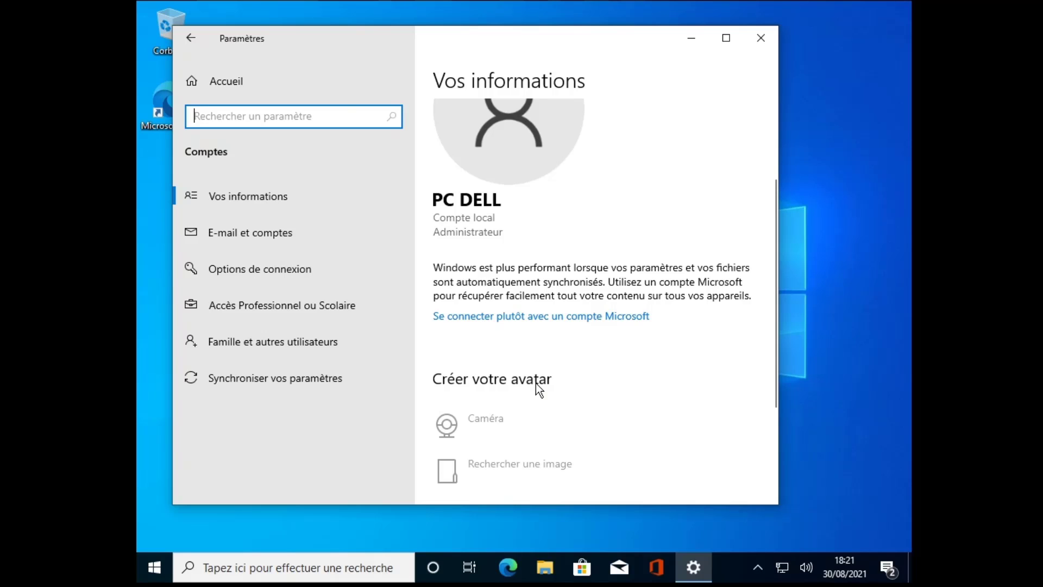
{"action": "left_click", "coordinate": [489, 318]}
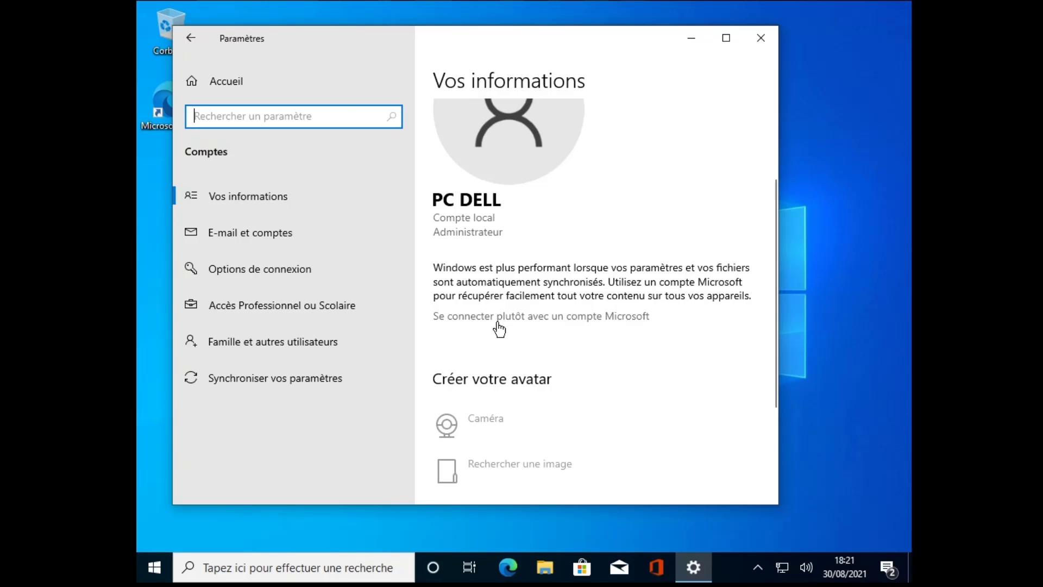
{"action": "scroll", "coordinate": [499, 329], "scroll_direction": "down", "scroll_amount": 3}
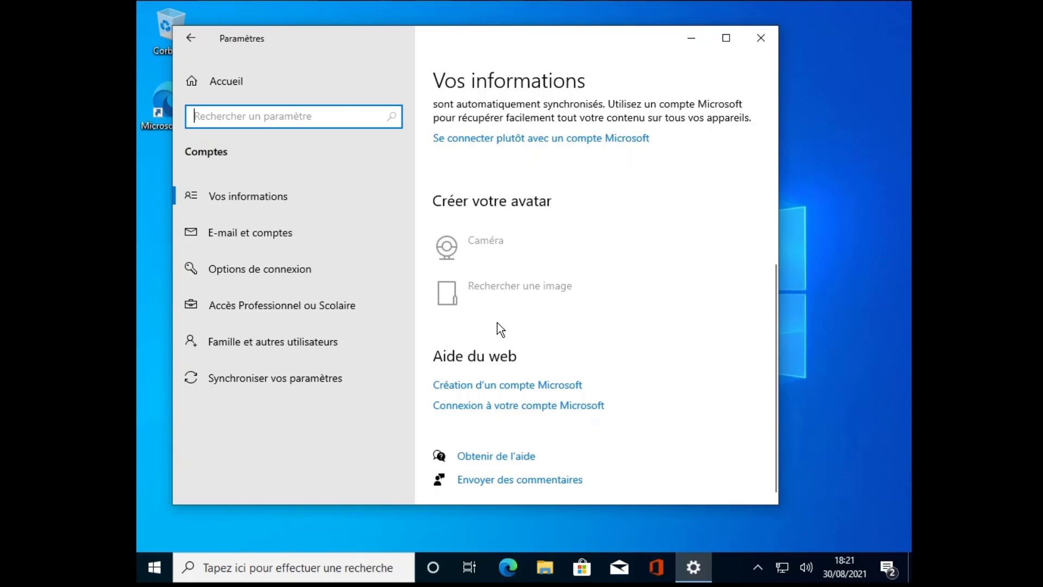
{"action": "scroll", "coordinate": [498, 322], "scroll_direction": "up", "scroll_amount": 5}
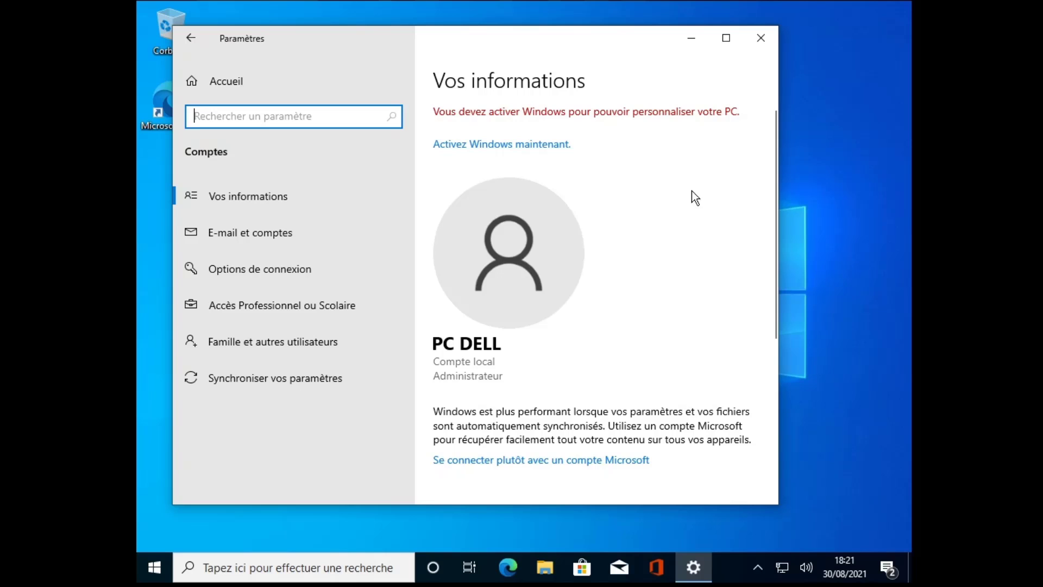
Step: Close Settings, launch Gestion de l'ordinateur, and select PC DELL in the local Users list
{"action": "left_click", "coordinate": [762, 46]}
{"action": "right_click", "coordinate": [155, 565]}
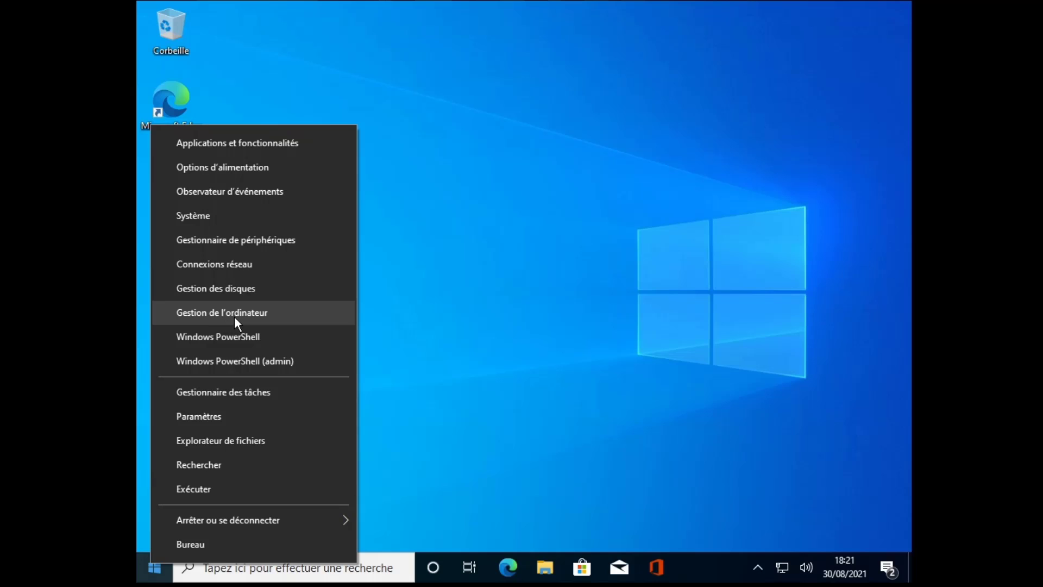
{"action": "left_click", "coordinate": [235, 320]}
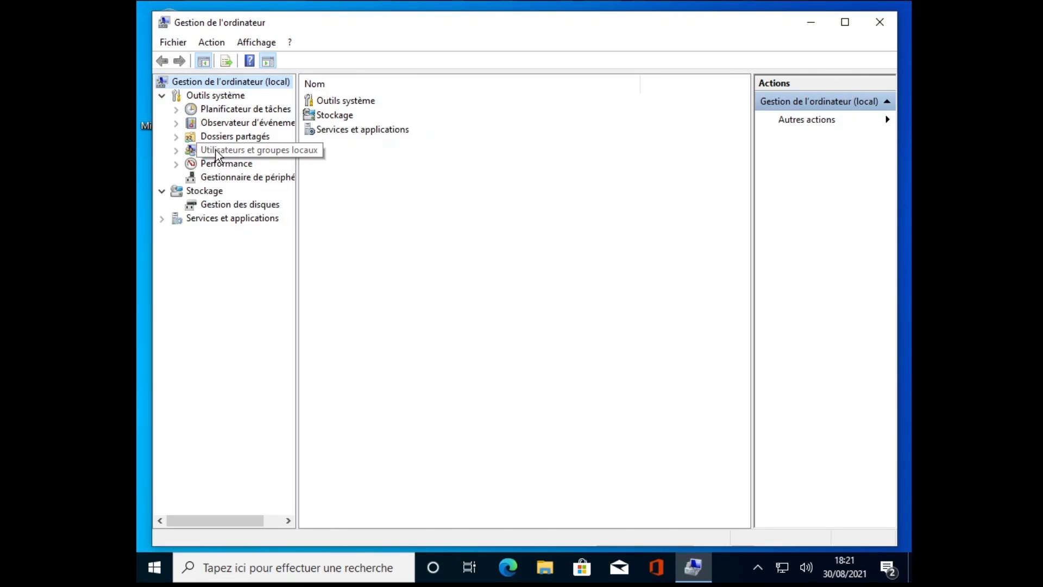
{"action": "left_click", "coordinate": [215, 150]}
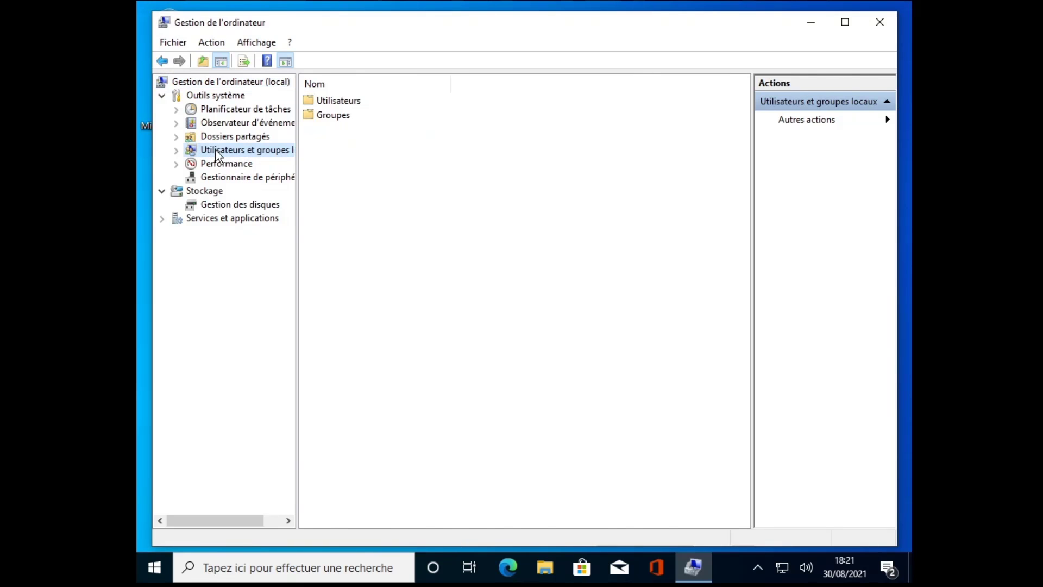
{"action": "double_click", "coordinate": [334, 102]}
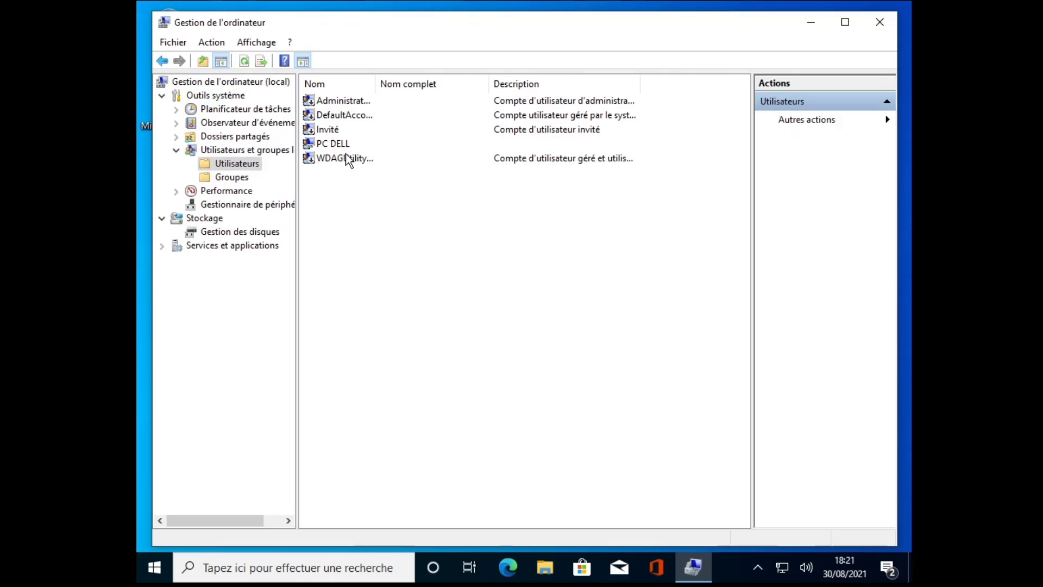
{"action": "left_click", "coordinate": [325, 143]}
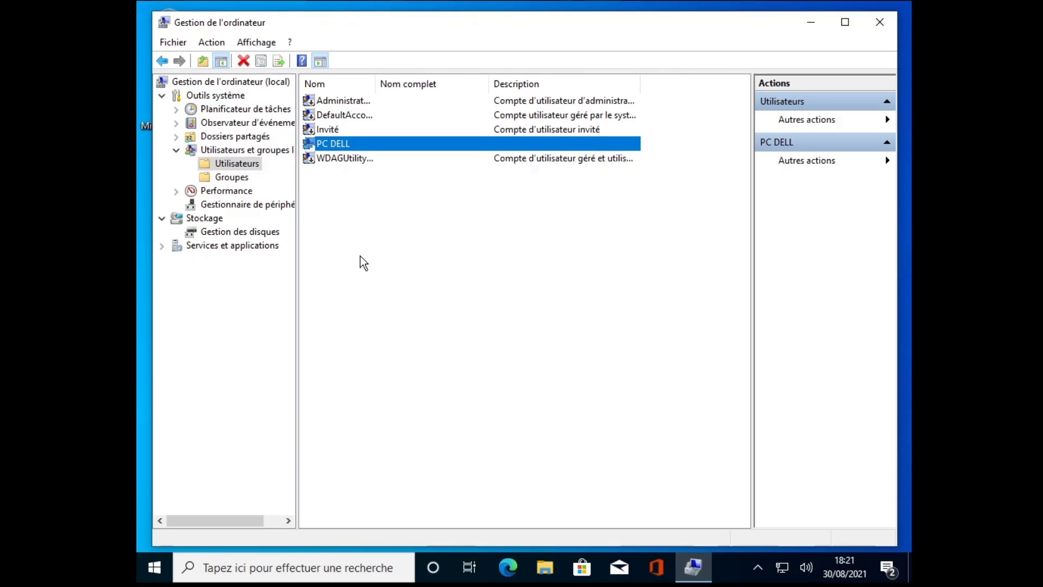
Step: Create local user 'pc hp' with a never-expiring password and no forced change at sign-in
{"action": "right_click", "coordinate": [372, 237]}
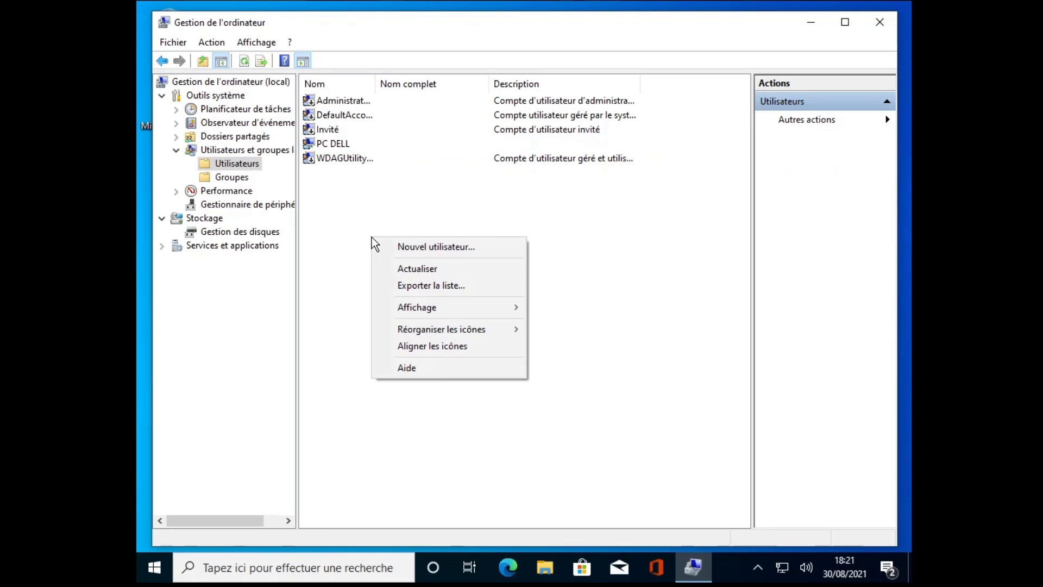
{"action": "left_click", "coordinate": [452, 249]}
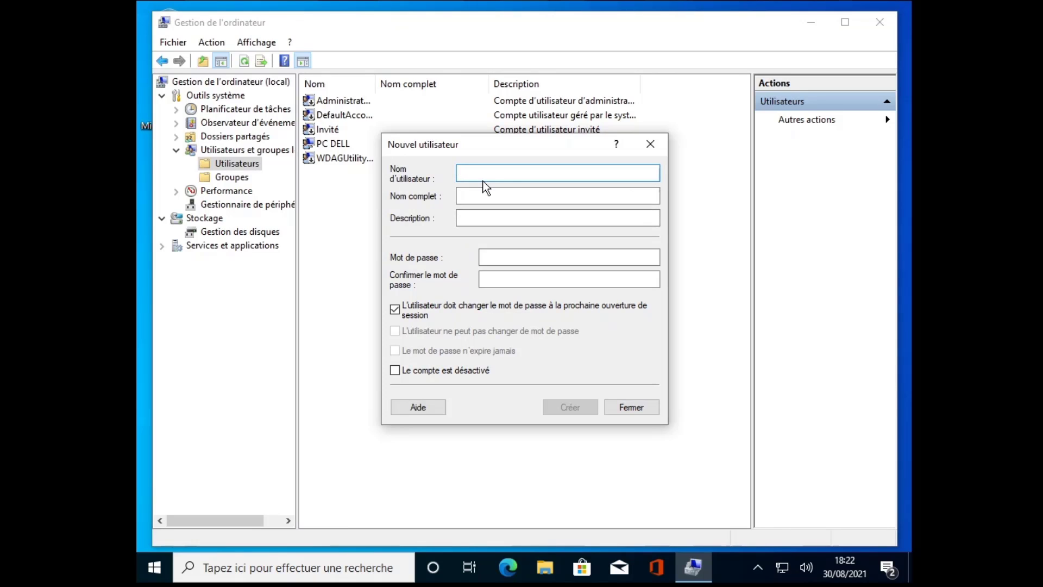
{"action": "type", "text": "pc hp"}
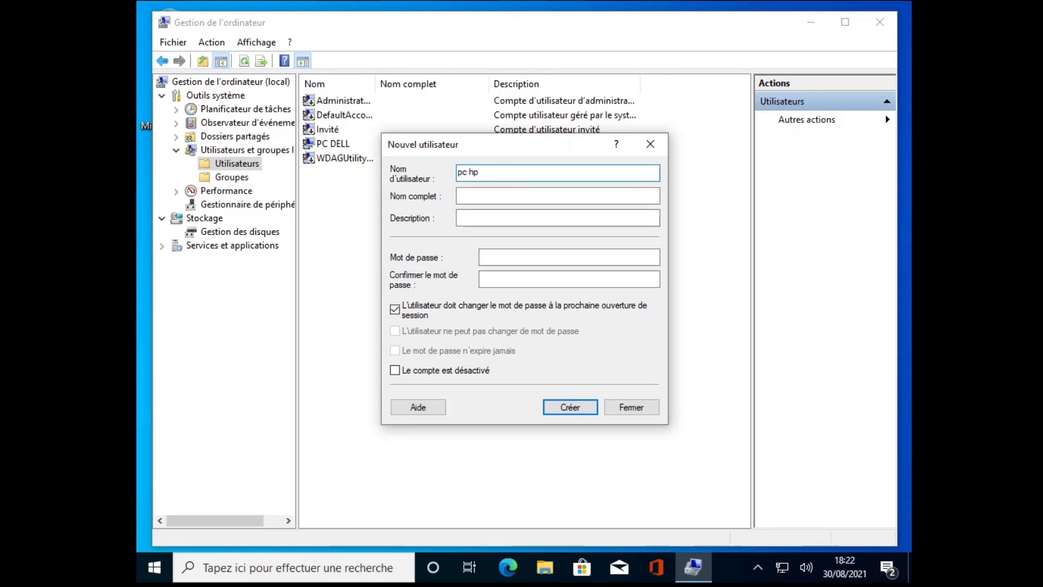
{"action": "left_click", "coordinate": [505, 258]}
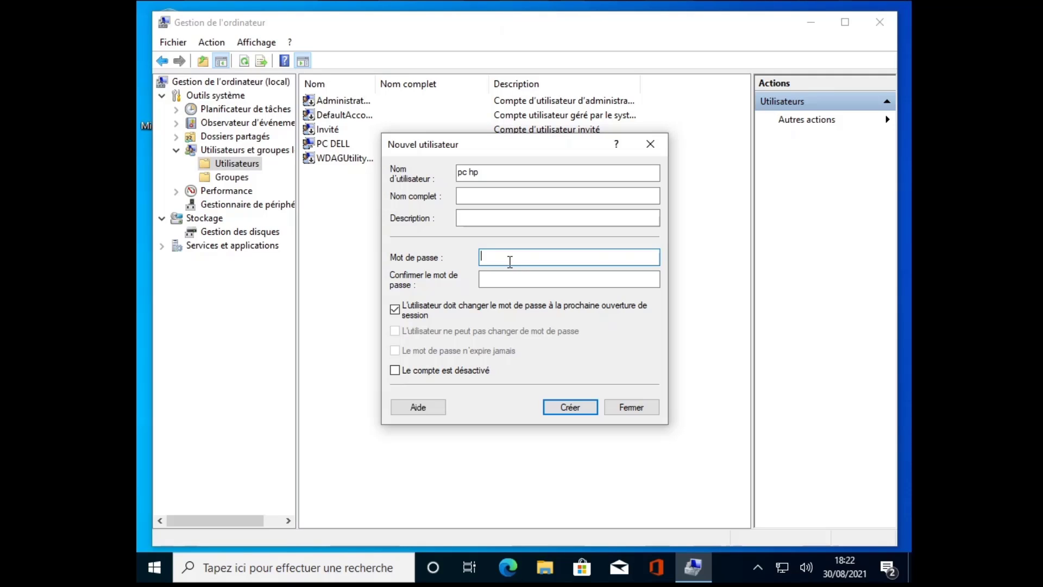
{"action": "type", "text": "•••••••••••••"}
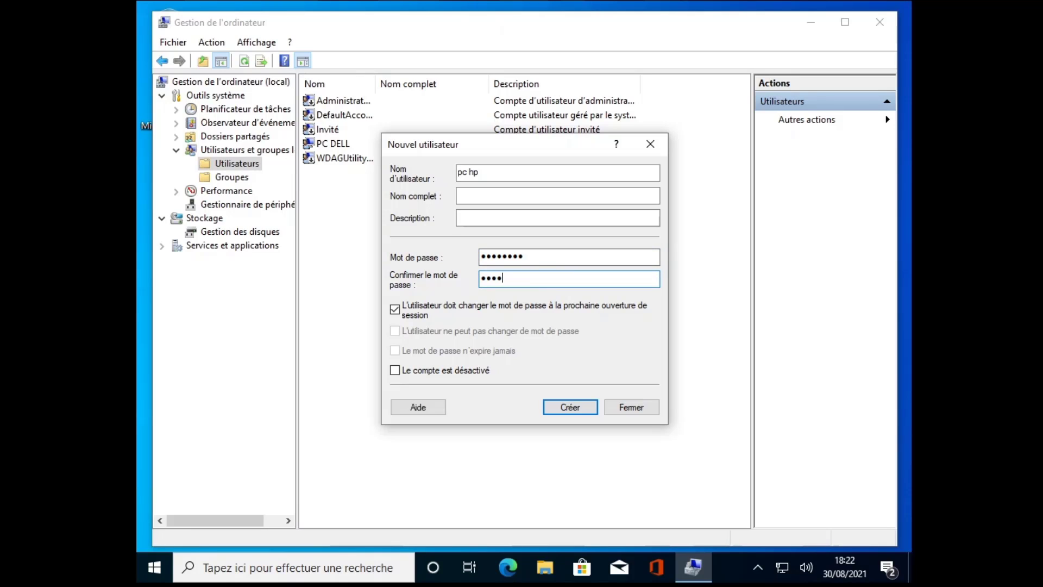
{"action": "type", "text": "•••"}
{"action": "left_click", "coordinate": [396, 314]}
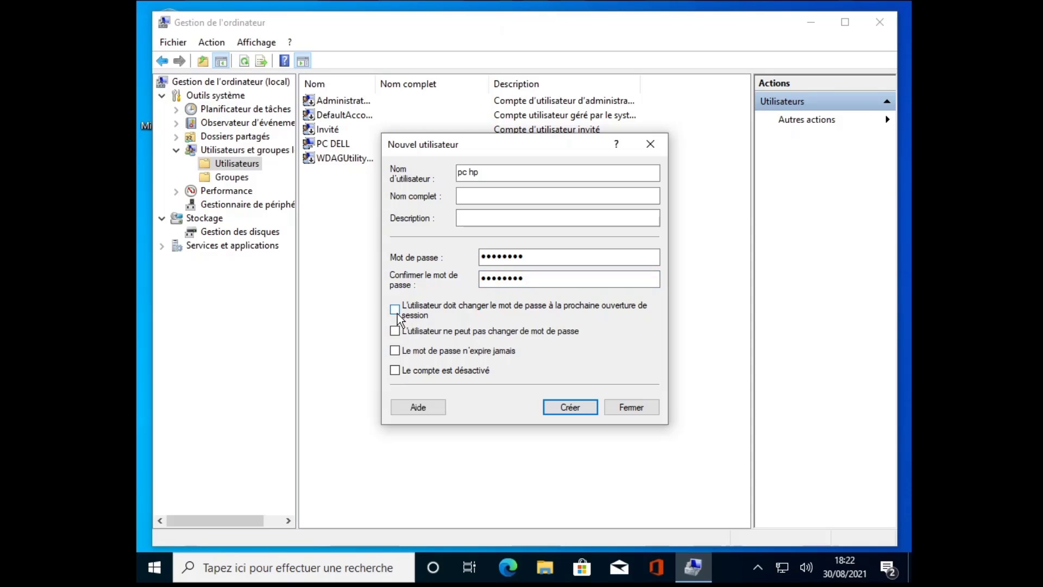
{"action": "left_click", "coordinate": [395, 351]}
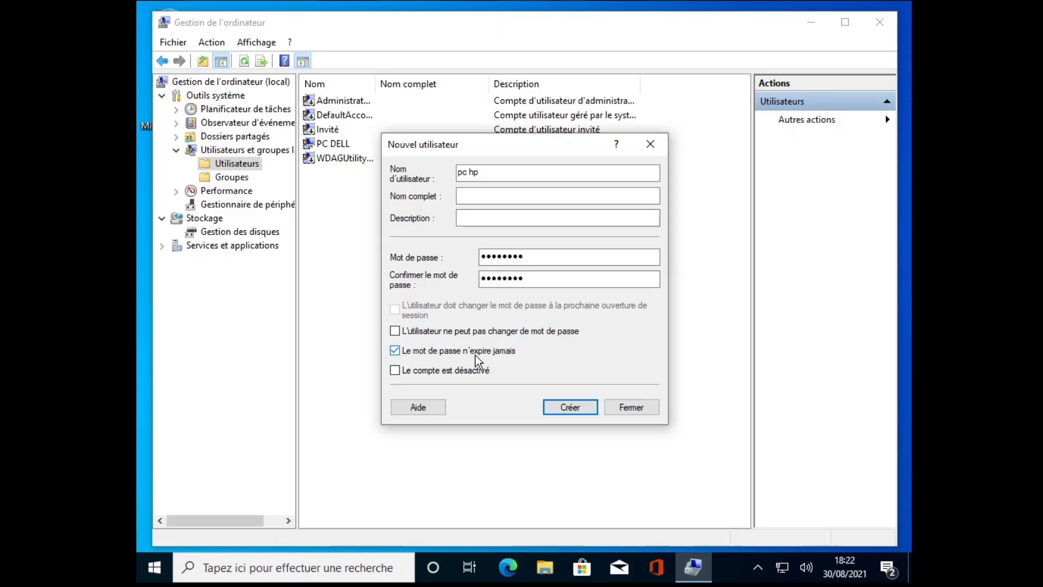
{"action": "left_click", "coordinate": [565, 409]}
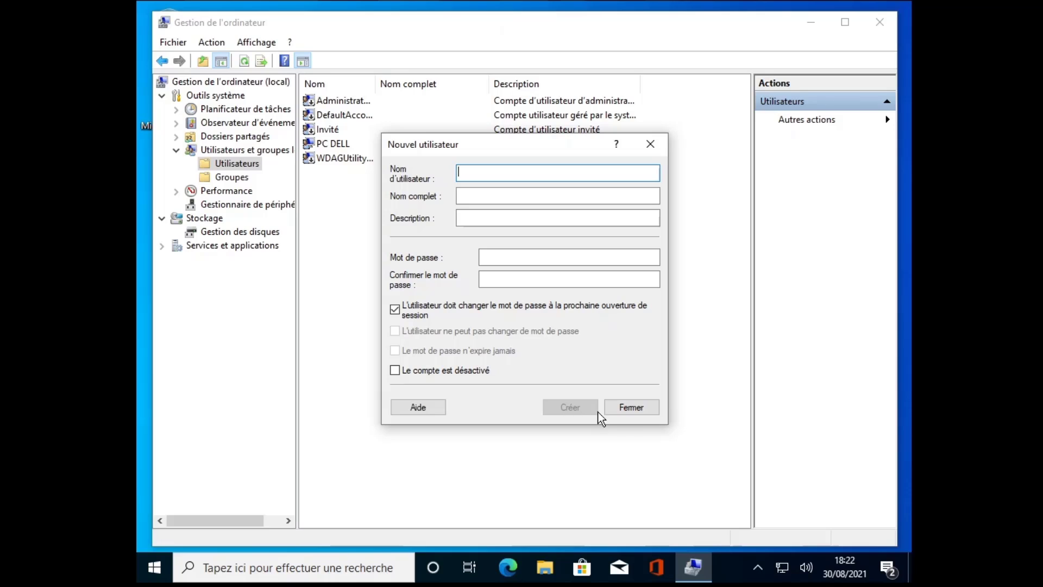
{"action": "left_click", "coordinate": [631, 408]}
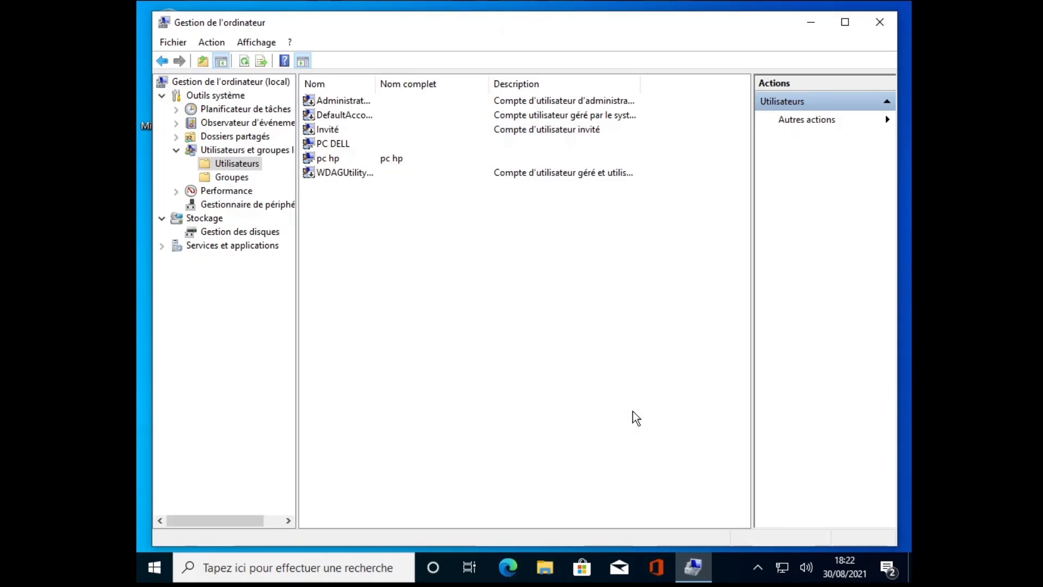
Step: Open the pc hp account's properties and view its Membre de group list
{"action": "left_click", "coordinate": [326, 158]}
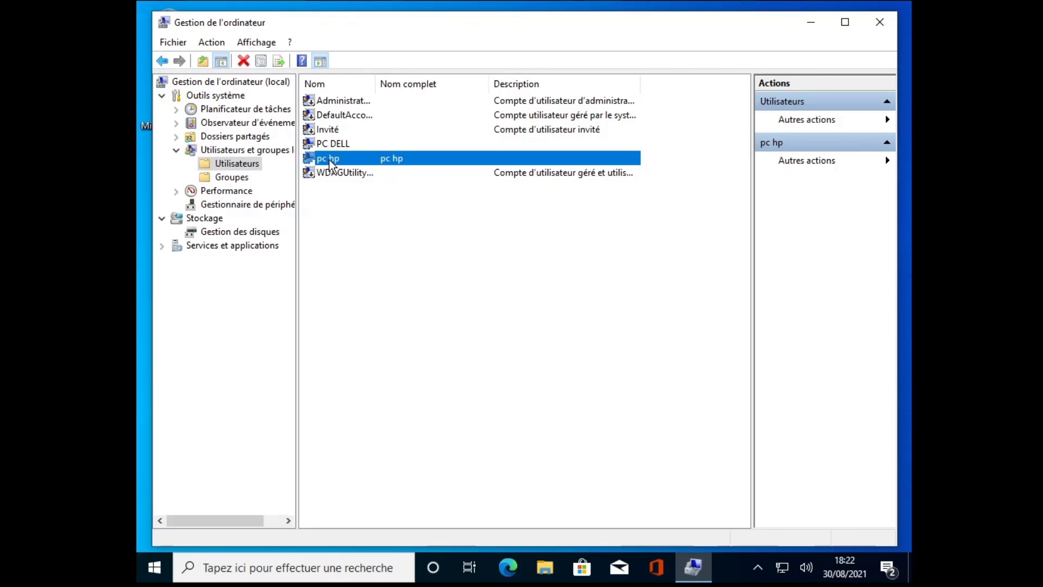
{"action": "right_click", "coordinate": [322, 159]}
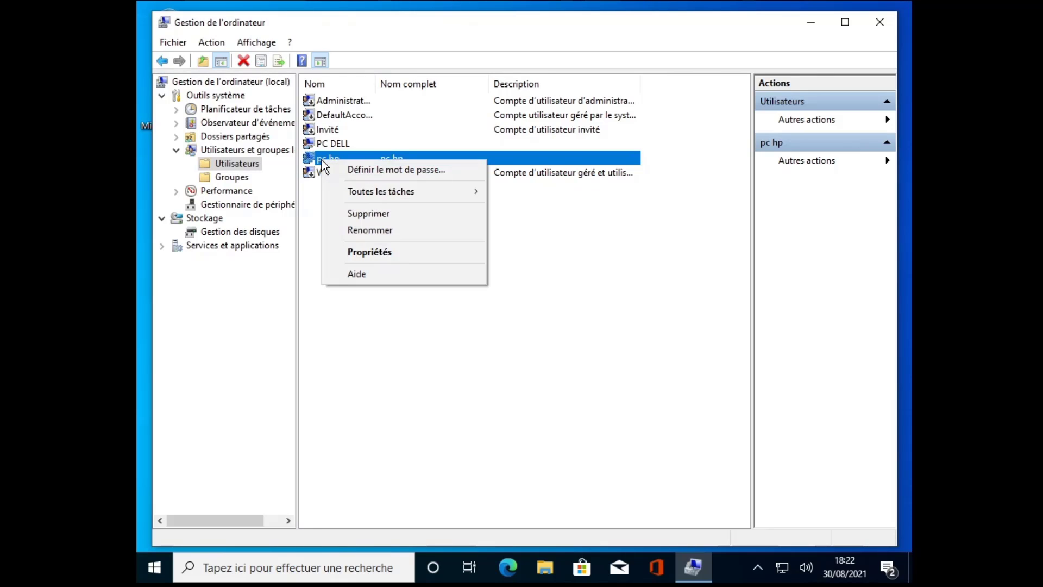
{"action": "left_click", "coordinate": [377, 252]}
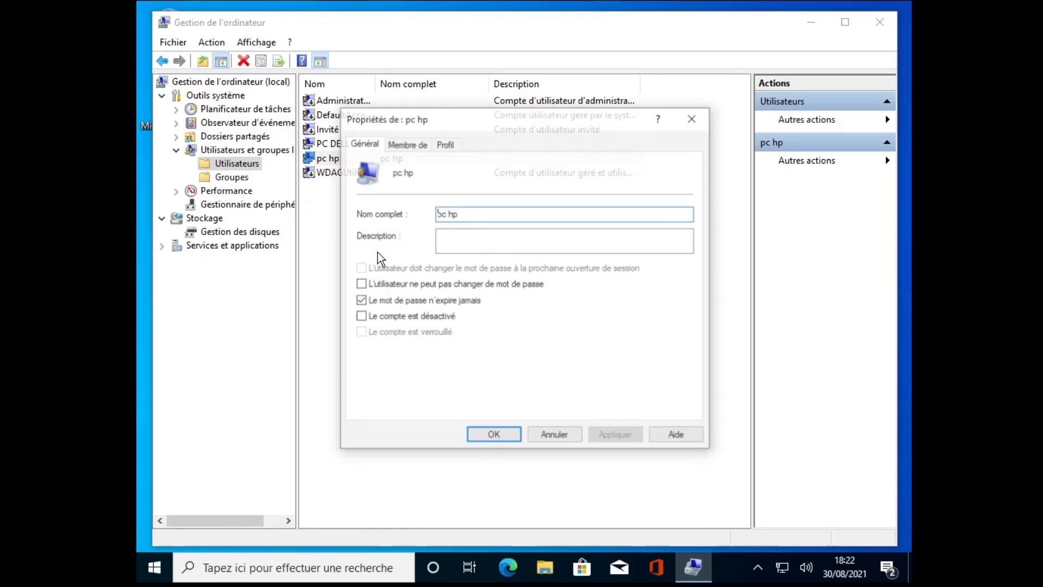
{"action": "left_click", "coordinate": [406, 145]}
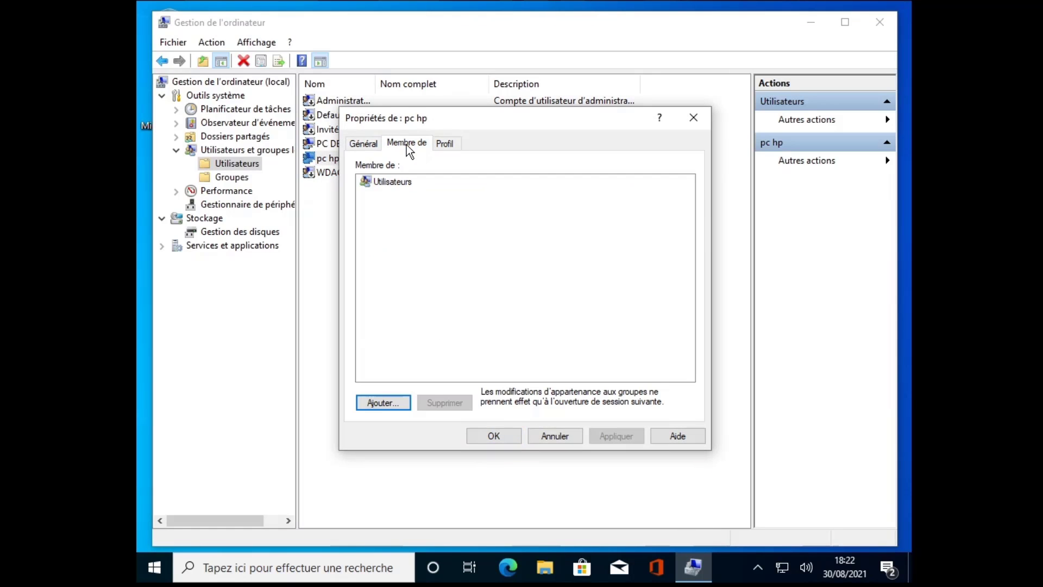
{"action": "left_click", "coordinate": [398, 188]}
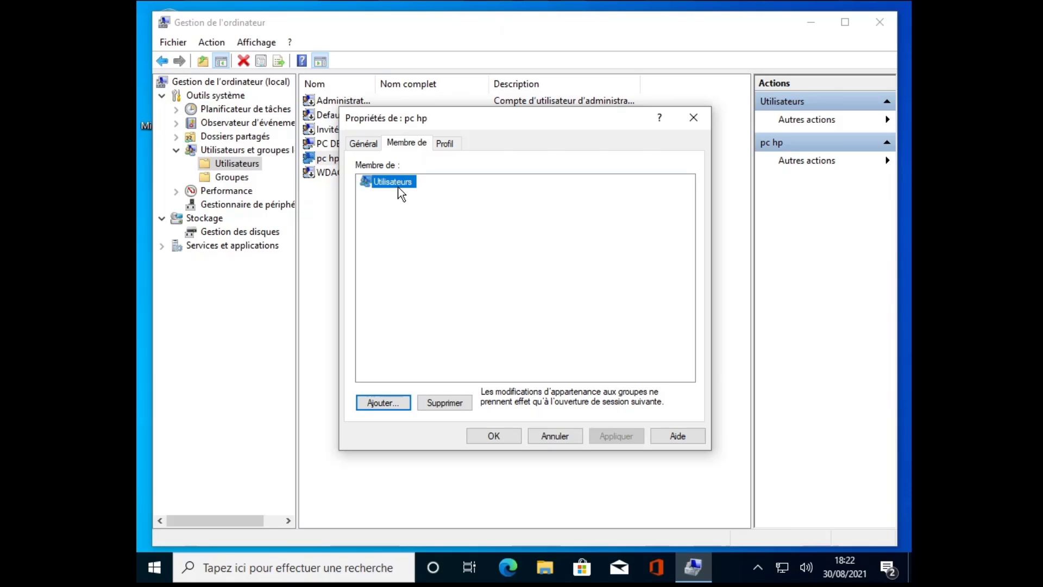
Step: Try adding the group 'administrator', which is not found, and dismiss the error
{"action": "left_click", "coordinate": [380, 404]}
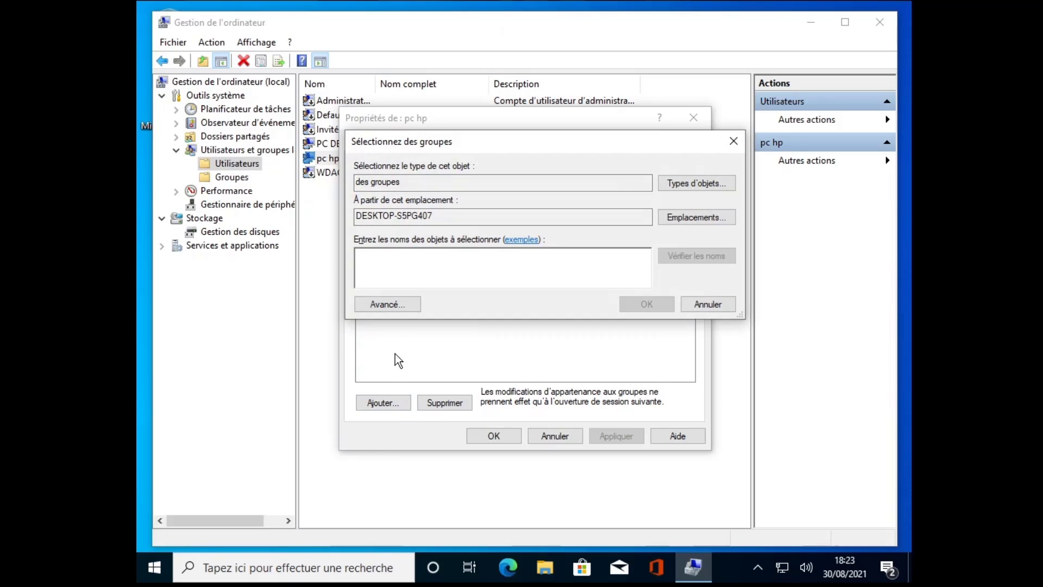
{"action": "type", "text": "admin"}
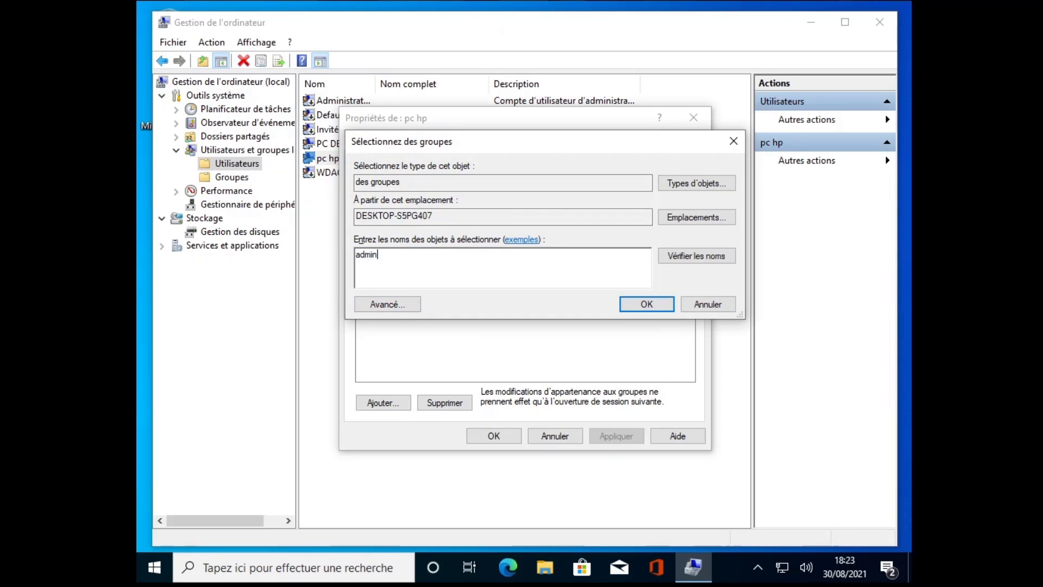
{"action": "type", "text": "istrator"}
{"action": "left_click", "coordinate": [705, 252]}
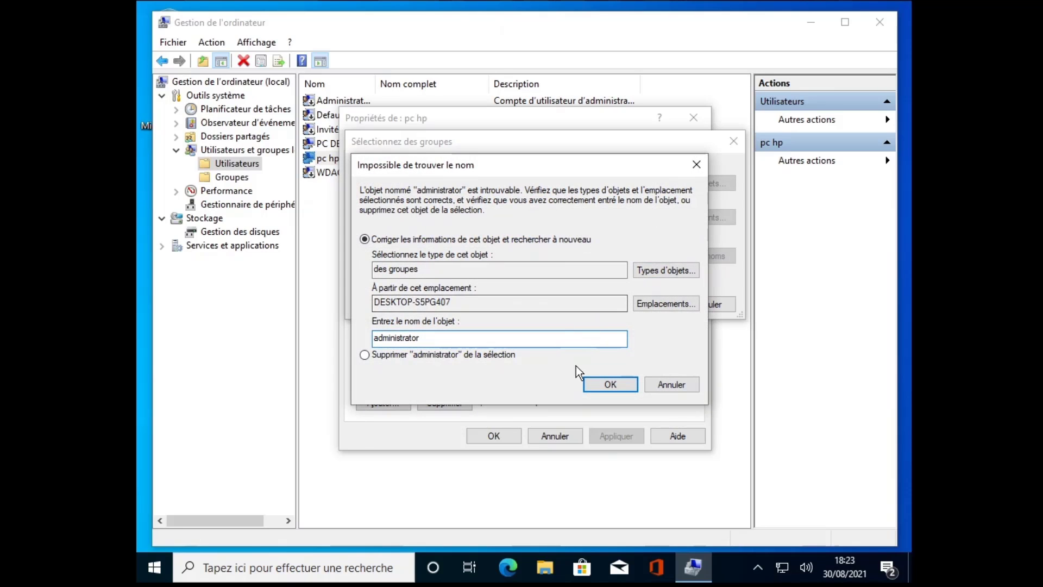
{"action": "left_click", "coordinate": [612, 383]}
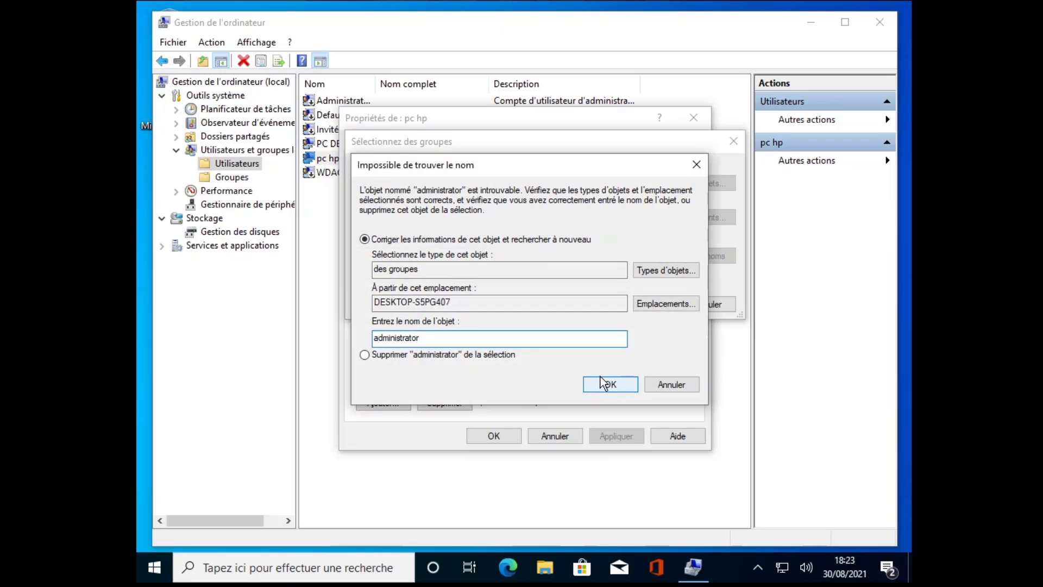
{"action": "left_click", "coordinate": [668, 384]}
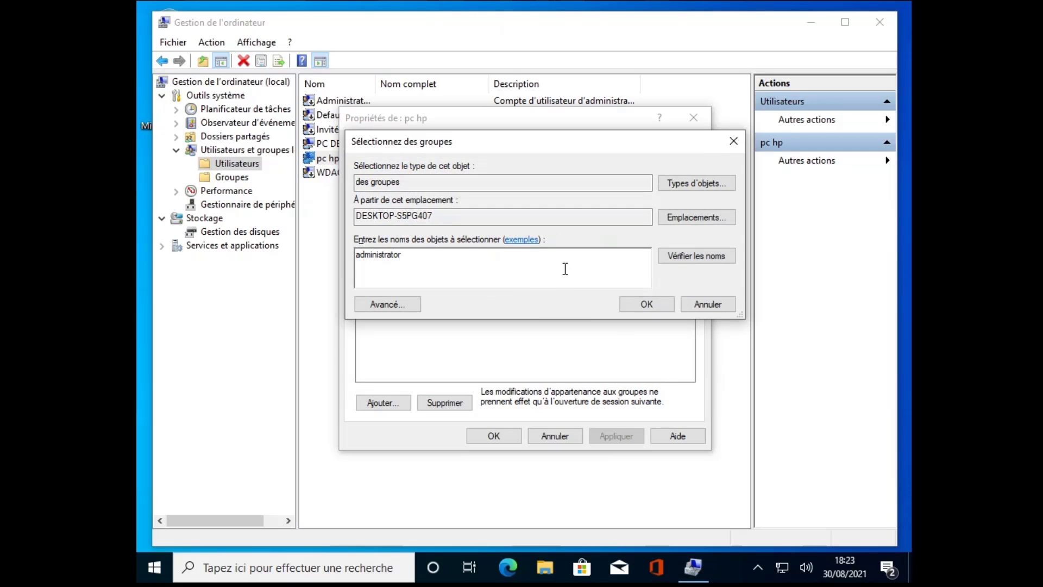
Step: Use the advanced search to list all groups and choose Administrateurs
{"action": "left_click", "coordinate": [393, 304]}
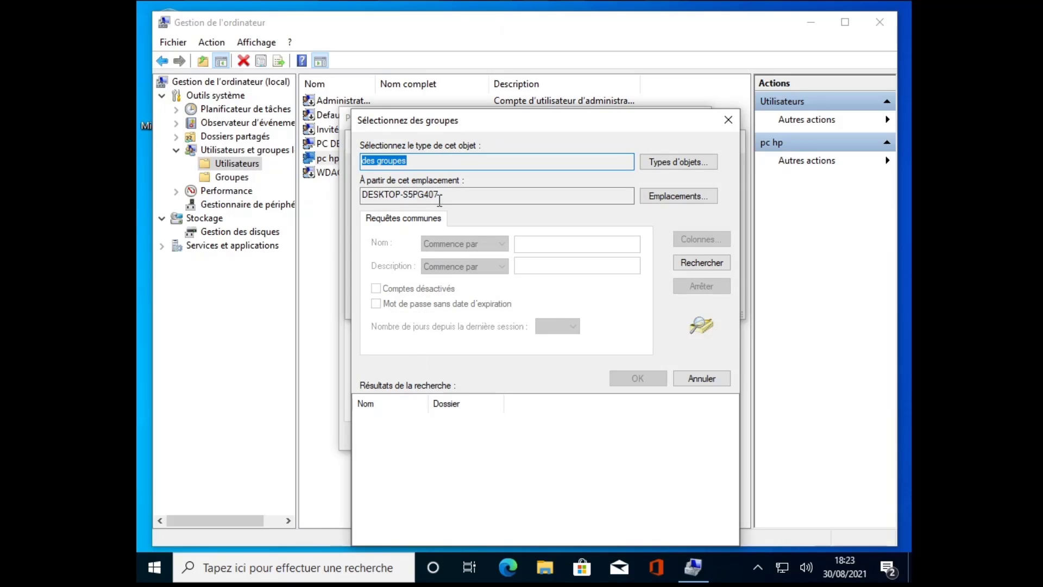
{"action": "left_click", "coordinate": [693, 262]}
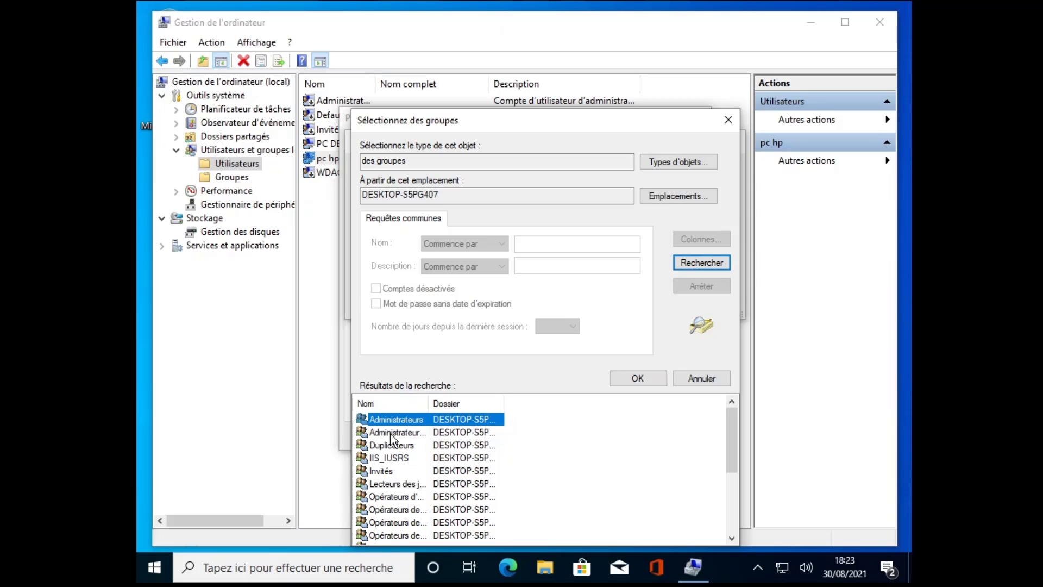
{"action": "left_click", "coordinate": [395, 433]}
{"action": "left_click_drag", "start_coordinate": [431, 403], "coordinate": [508, 403]}
{"action": "left_click", "coordinate": [376, 419]}
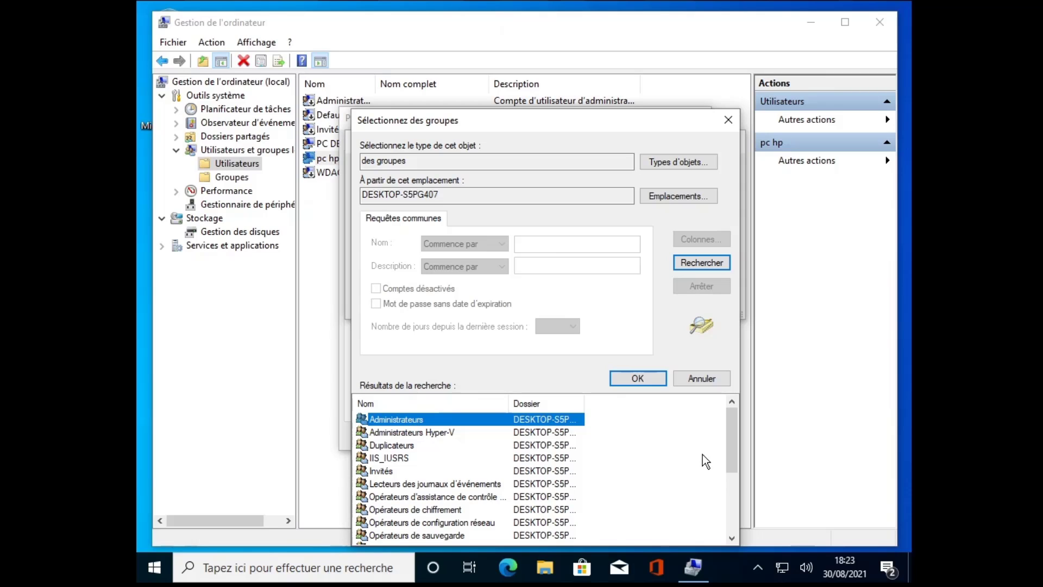
{"action": "left_click_drag", "start_coordinate": [730, 448], "coordinate": [748, 435]}
{"action": "left_click", "coordinate": [637, 378]}
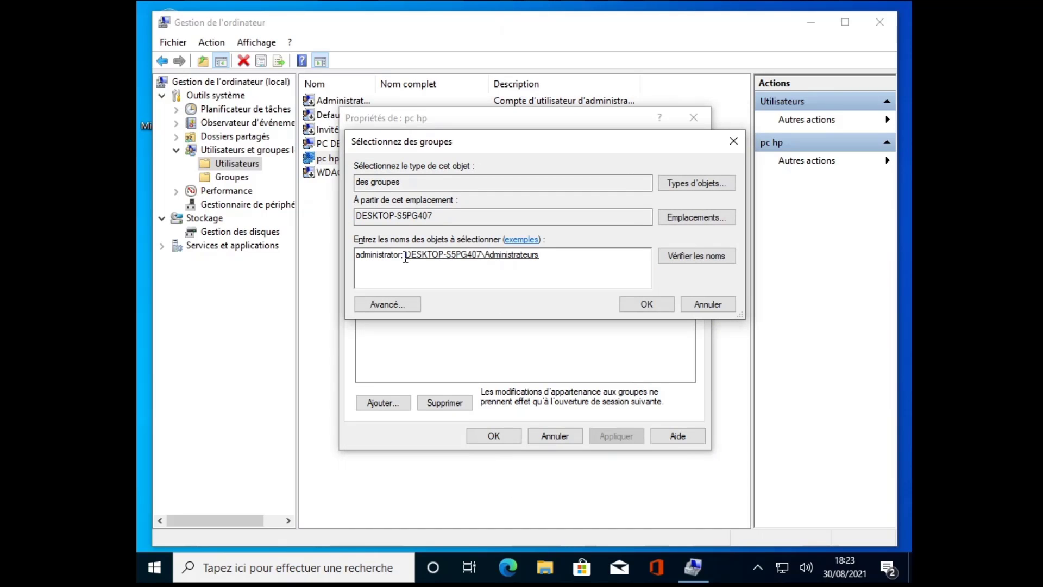
Step: Remove the invalid 'administrator' entry, add Administrateurs alongside Utilisateurs, and save
{"action": "left_click_drag", "start_coordinate": [405, 255], "coordinate": [340, 261]}
{"action": "key", "text": "BackSpace"}
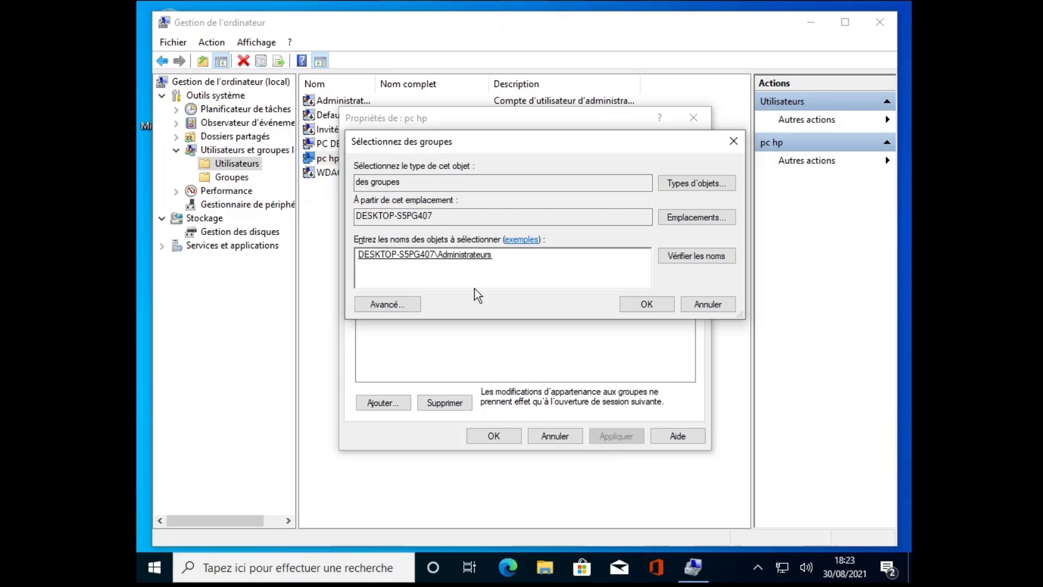
{"action": "left_click", "coordinate": [645, 304]}
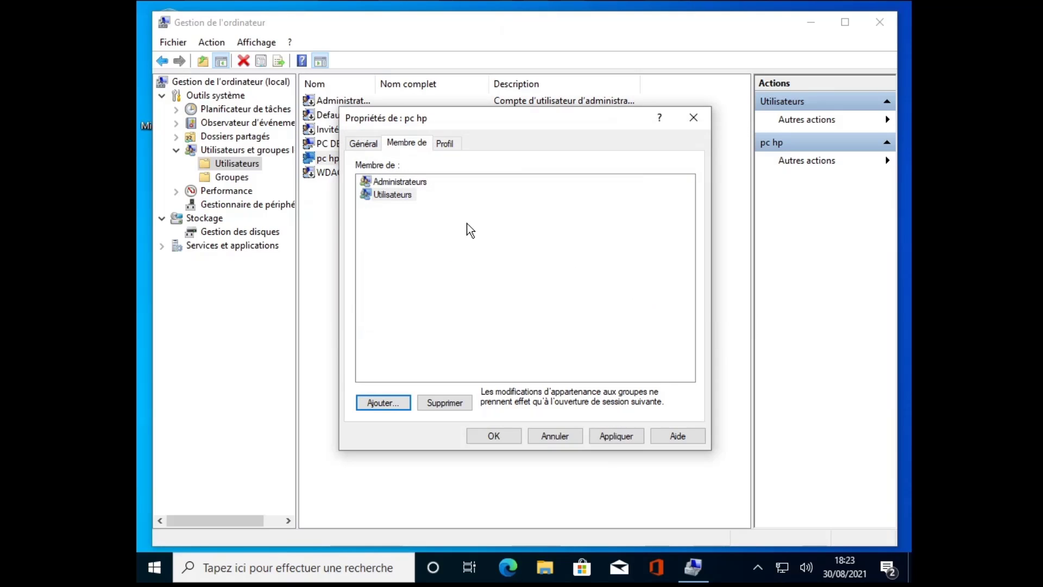
{"action": "left_click", "coordinate": [392, 195]}
{"action": "left_click", "coordinate": [403, 185]}
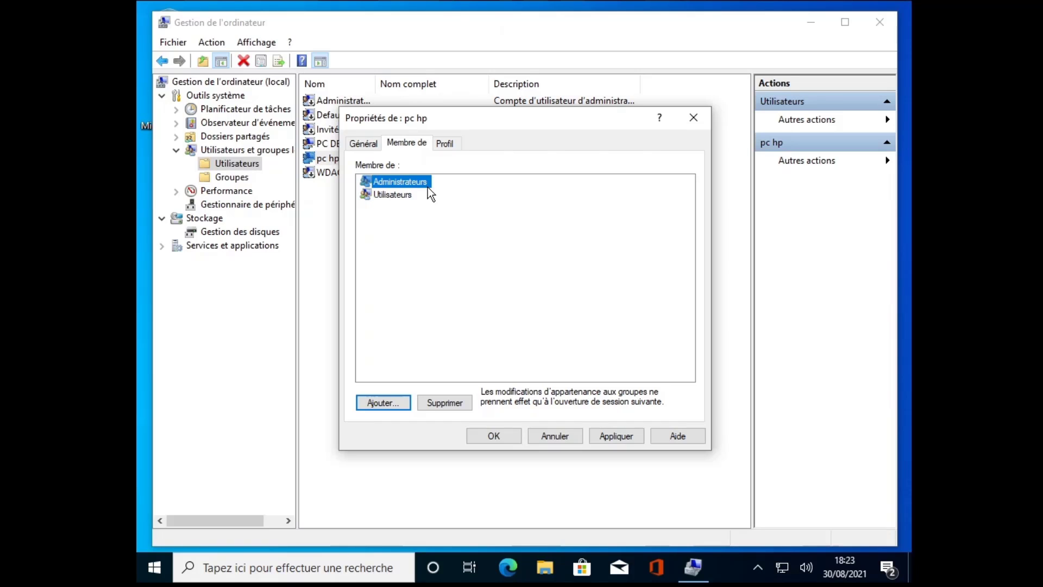
{"action": "left_click", "coordinate": [494, 438]}
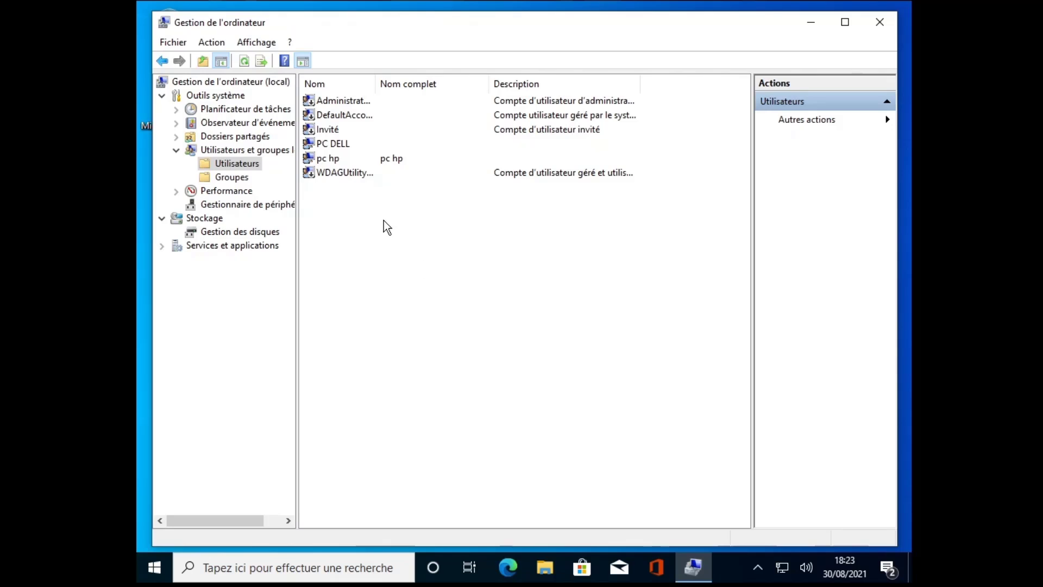
Step: Sign out of the PC DELL account from the Start menu
{"action": "left_click", "coordinate": [327, 162]}
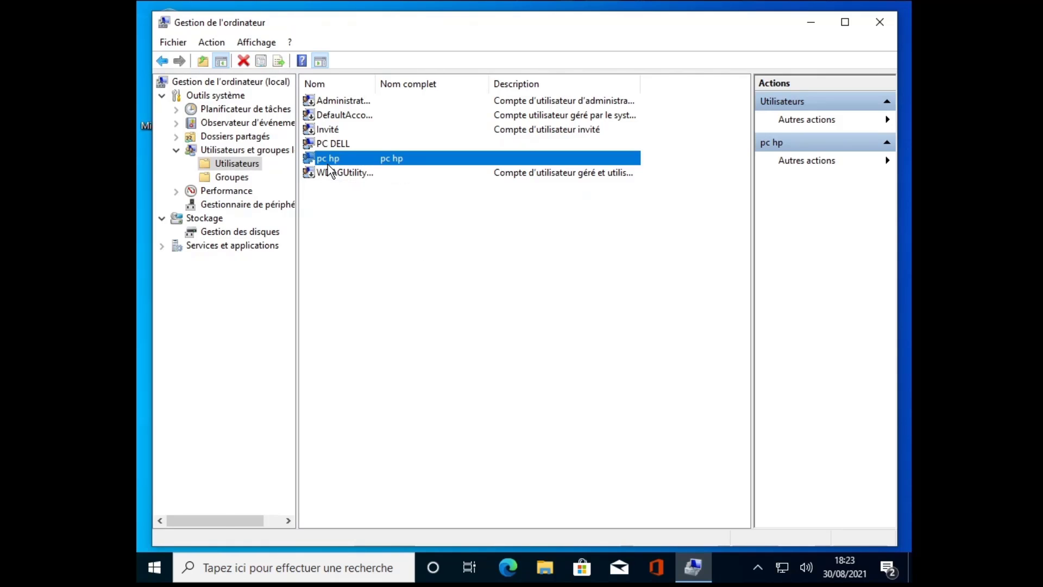
{"action": "left_click", "coordinate": [154, 568]}
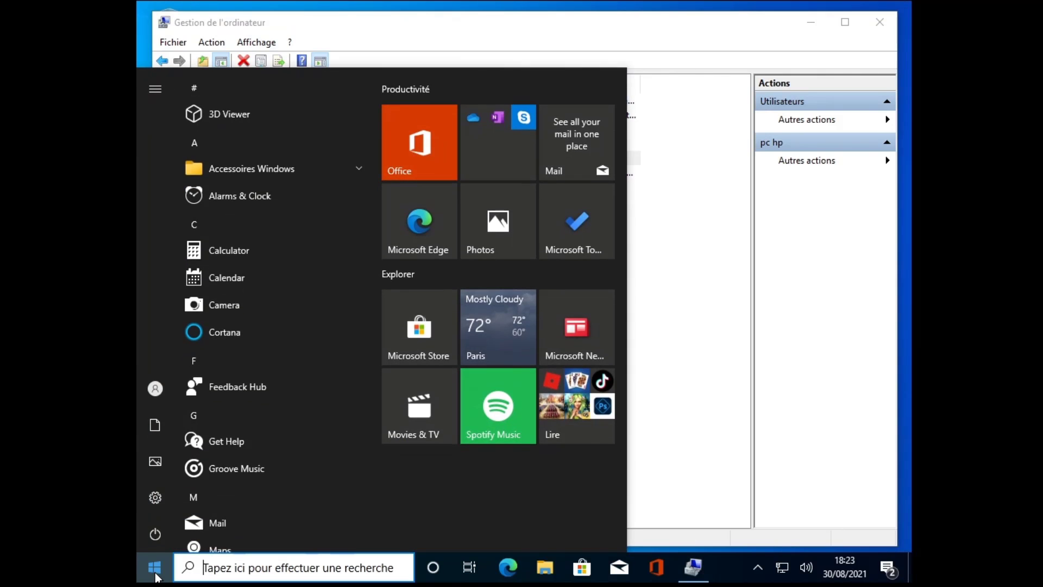
{"action": "left_click", "coordinate": [156, 390]}
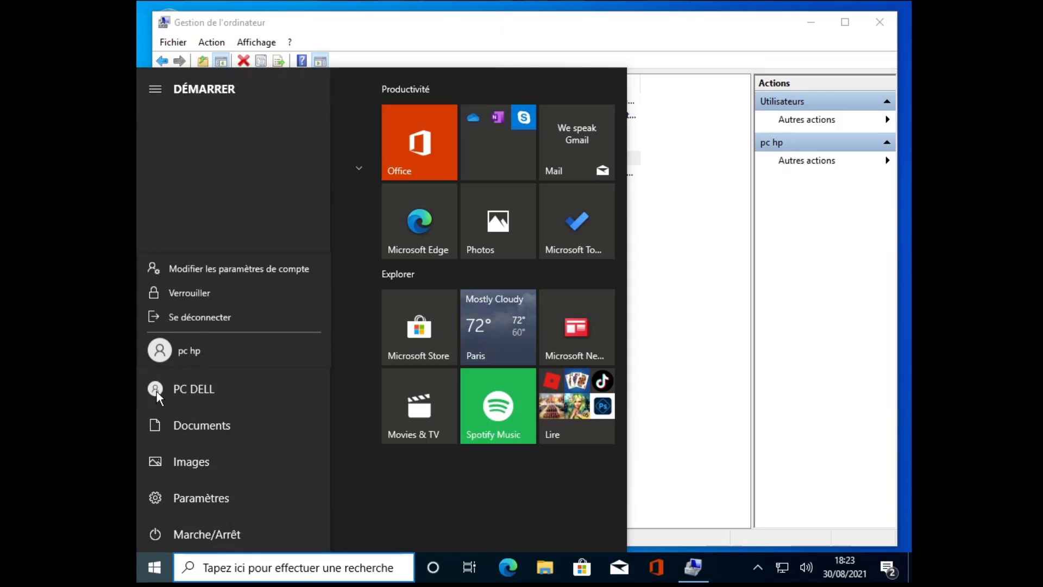
{"action": "left_click", "coordinate": [223, 318]}
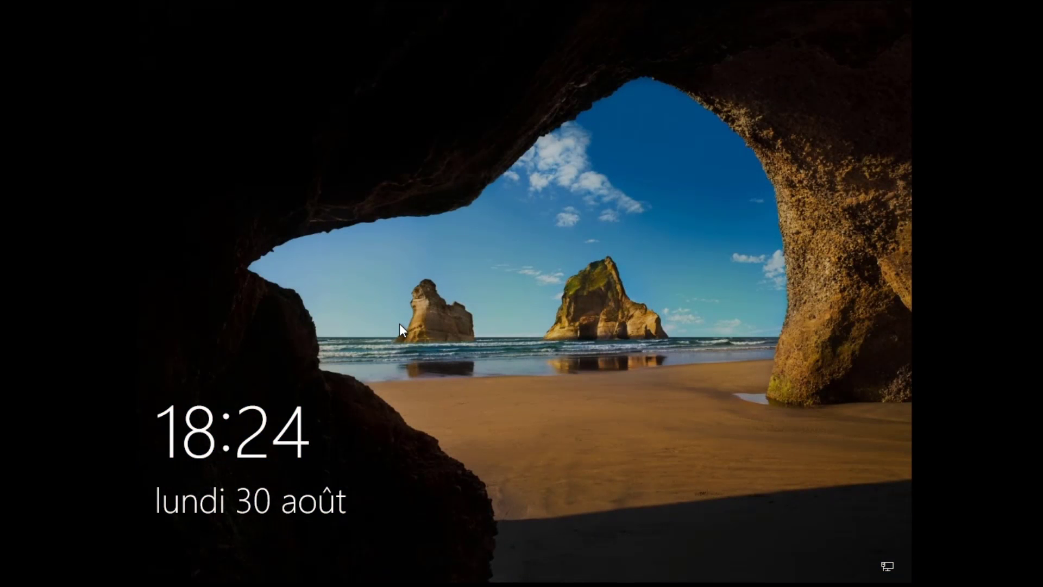
Step: At the sign-in screen, choose pc hp and enter its password
{"action": "left_click", "coordinate": [533, 304]}
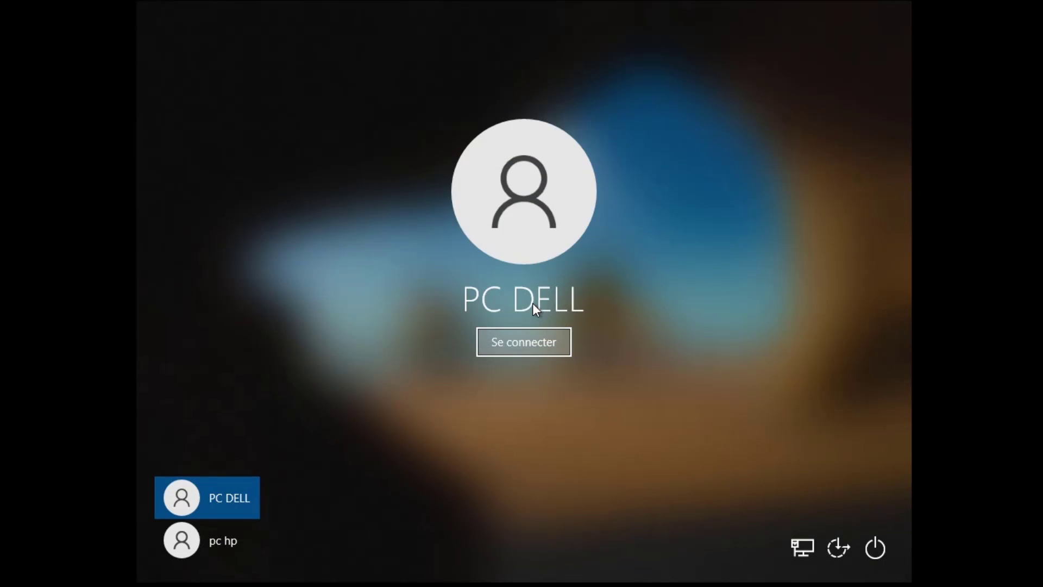
{"action": "left_click", "coordinate": [227, 546]}
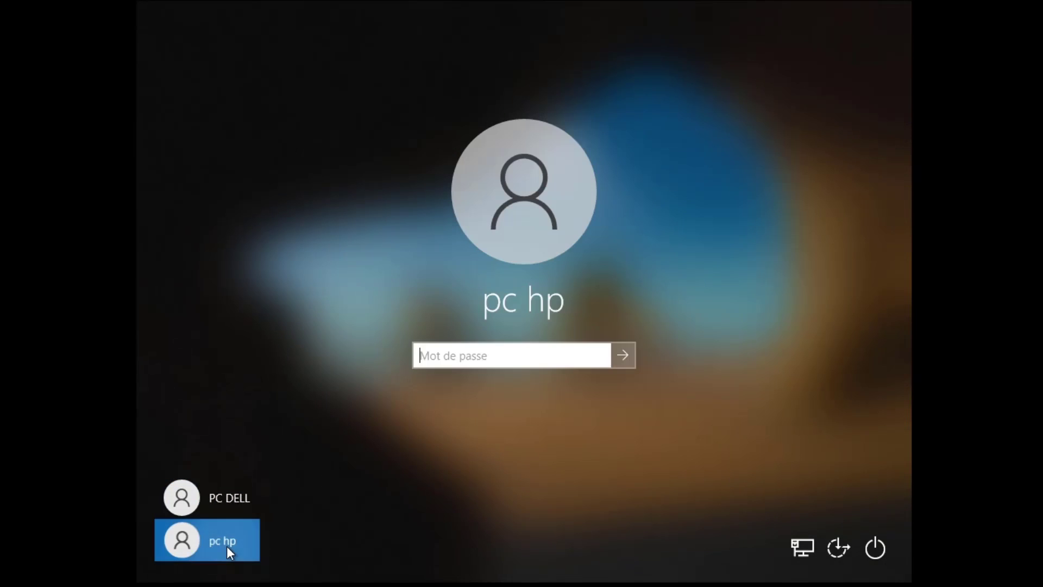
{"action": "type", "text": "1234"}
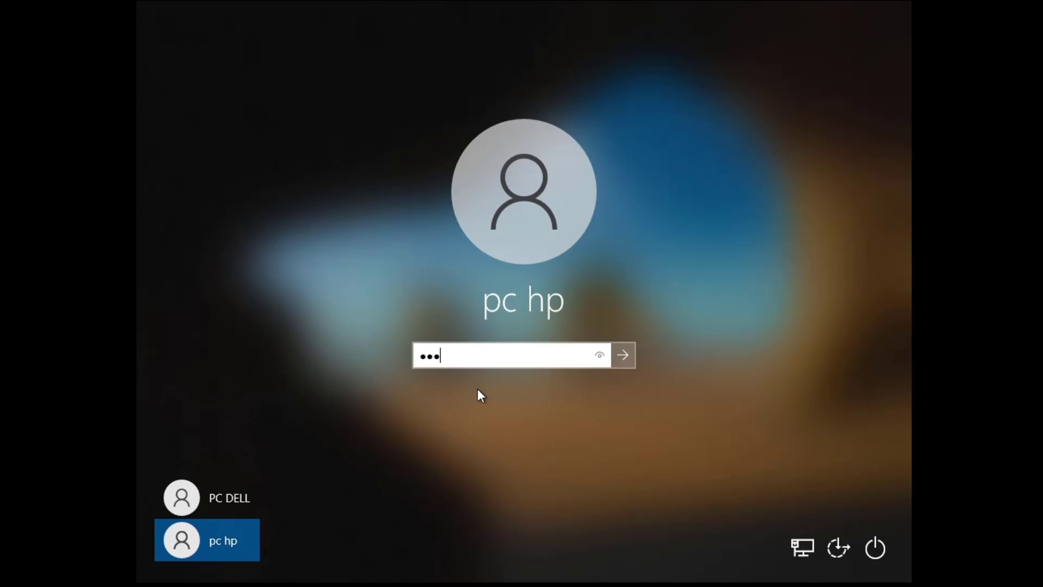
{"action": "type", "text": "56789"}
{"action": "key", "text": "Return"}
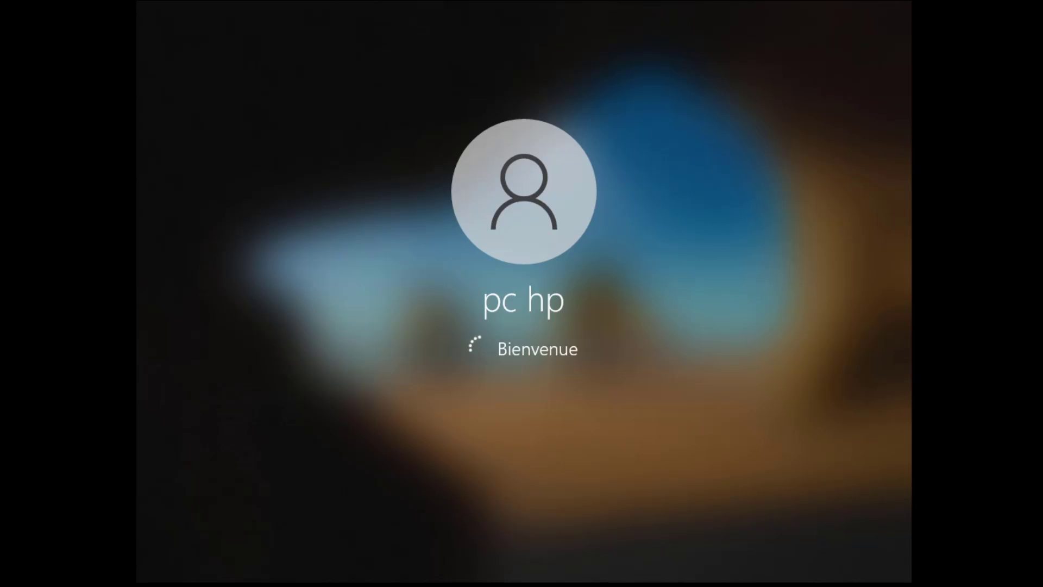